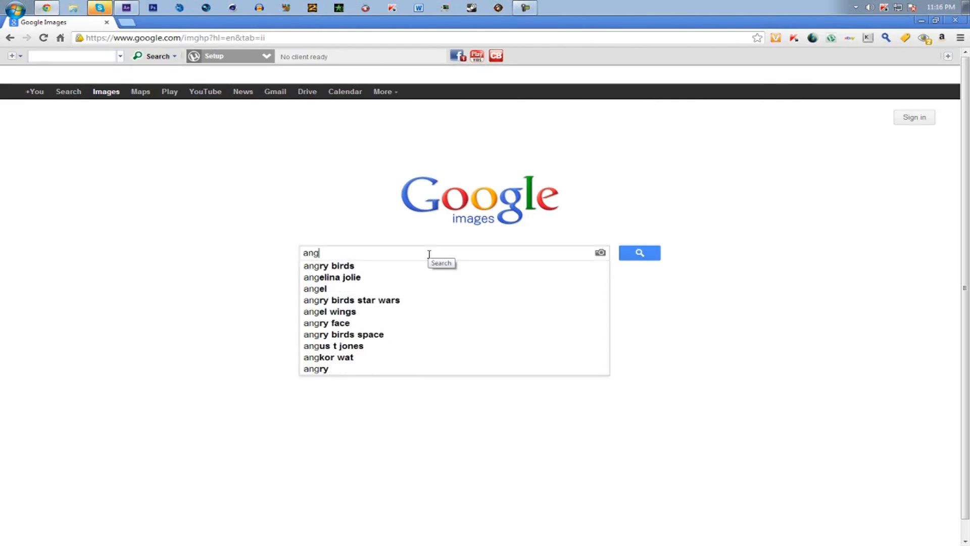
# - Search Google Images for "angel wings glowing" and view the blue glowing wings picture
pyautogui.write('gs glowing')
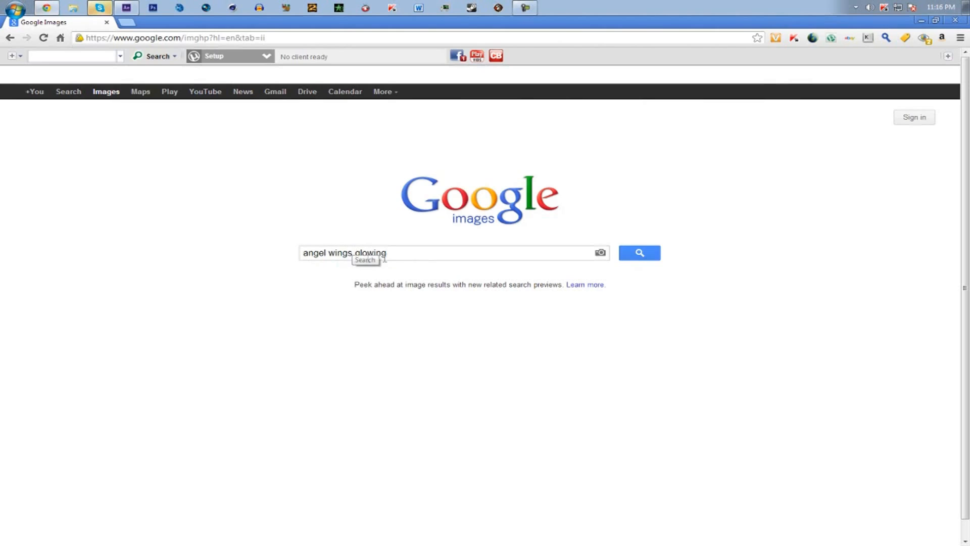
pyautogui.press('Return')
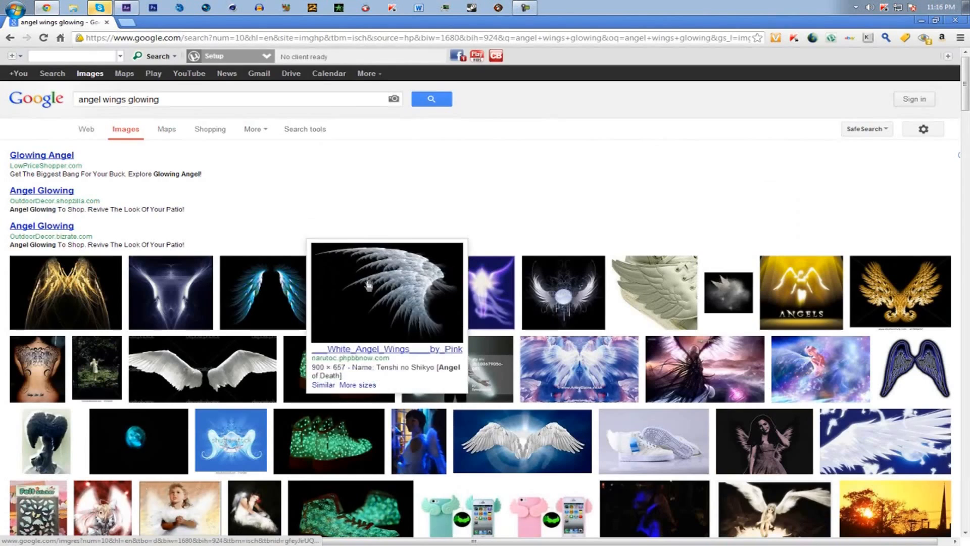
pyautogui.click(175, 298)
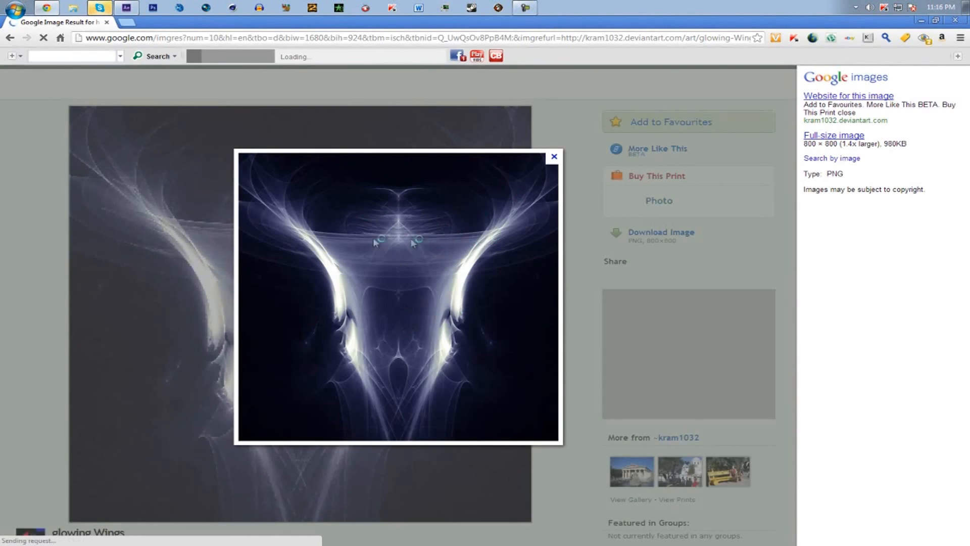
pyautogui.rightClick(382, 224)
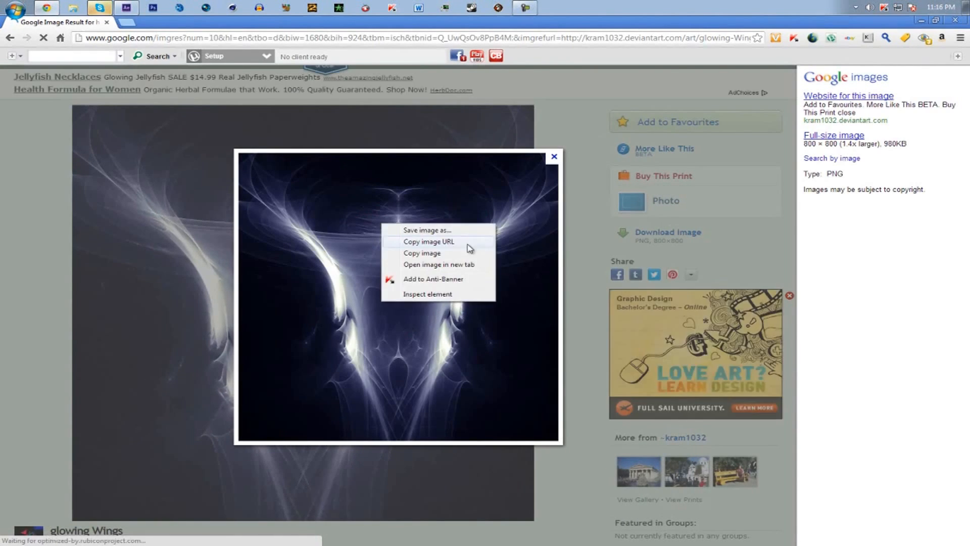
pyautogui.click(403, 153)
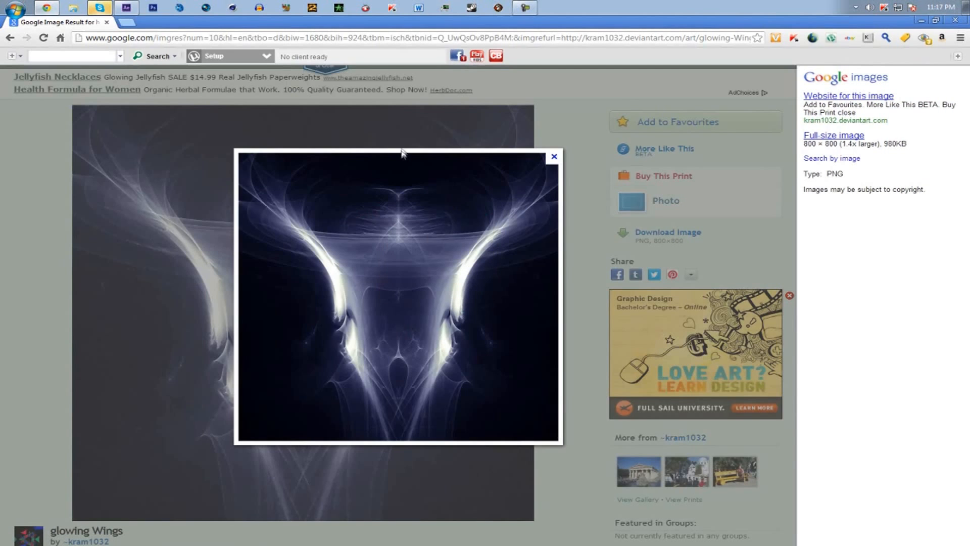
# - Switch to After Effects and review the imported files and the firstbo2 clip between its two Twixtor Speed keyframes
pyautogui.click(126, 9)
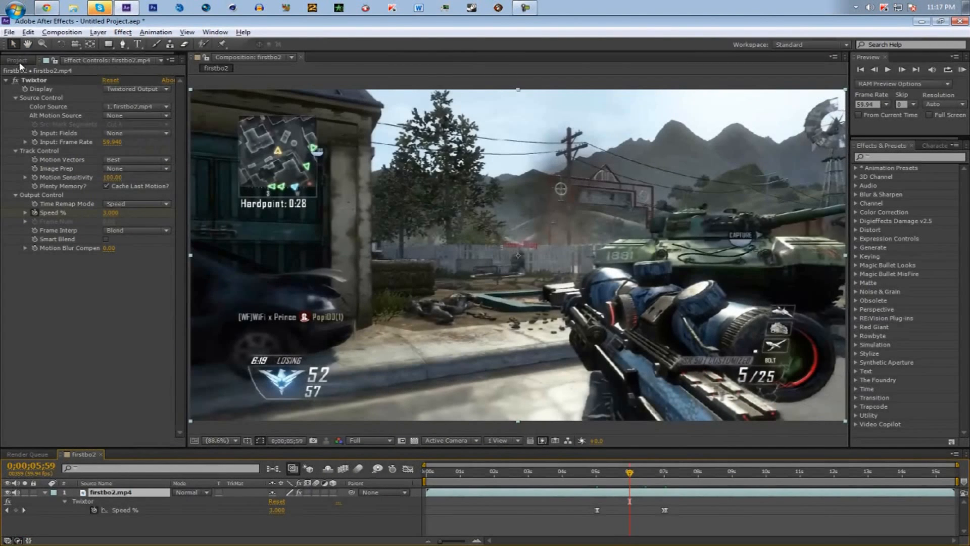
pyautogui.click(18, 60)
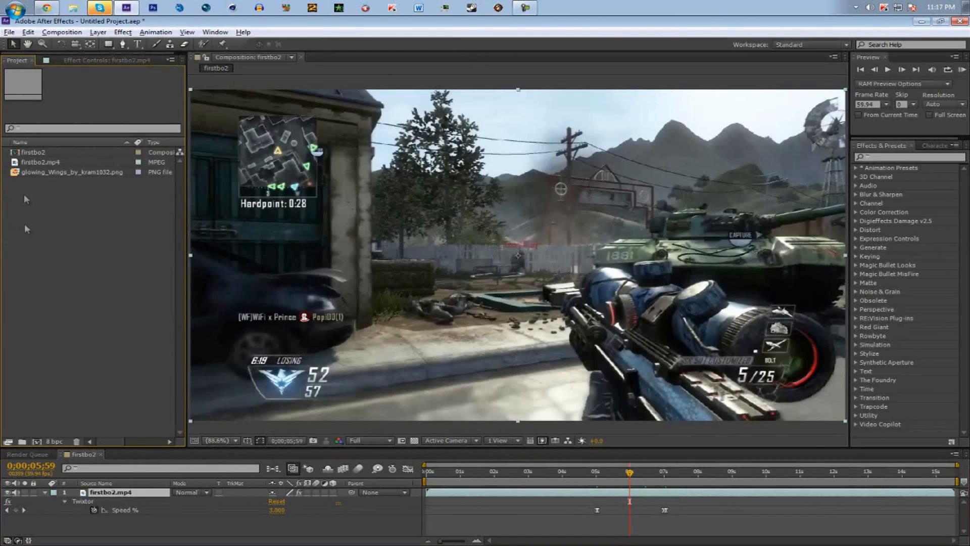
pyautogui.click(52, 61)
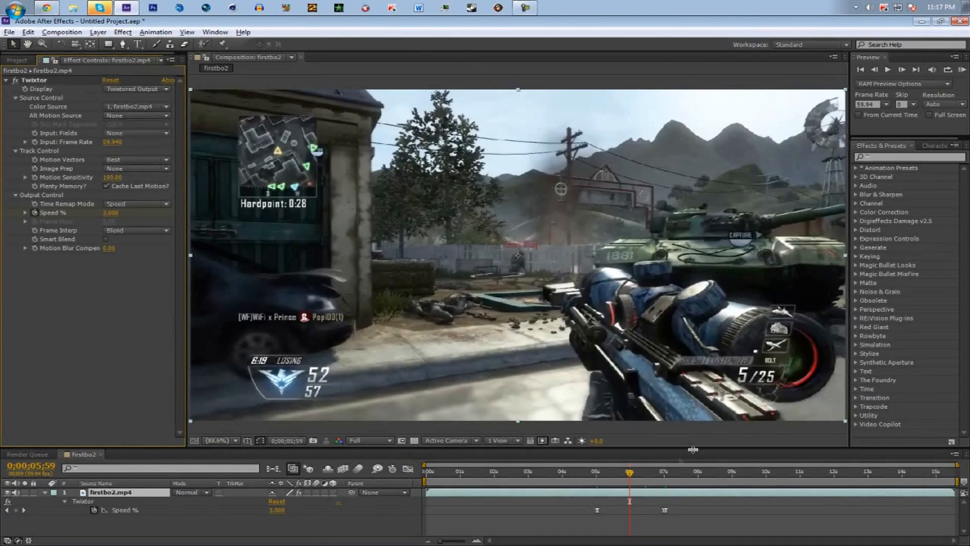
pyautogui.click(596, 472)
pyautogui.moveTo(598, 478); pyautogui.dragTo(627, 476)
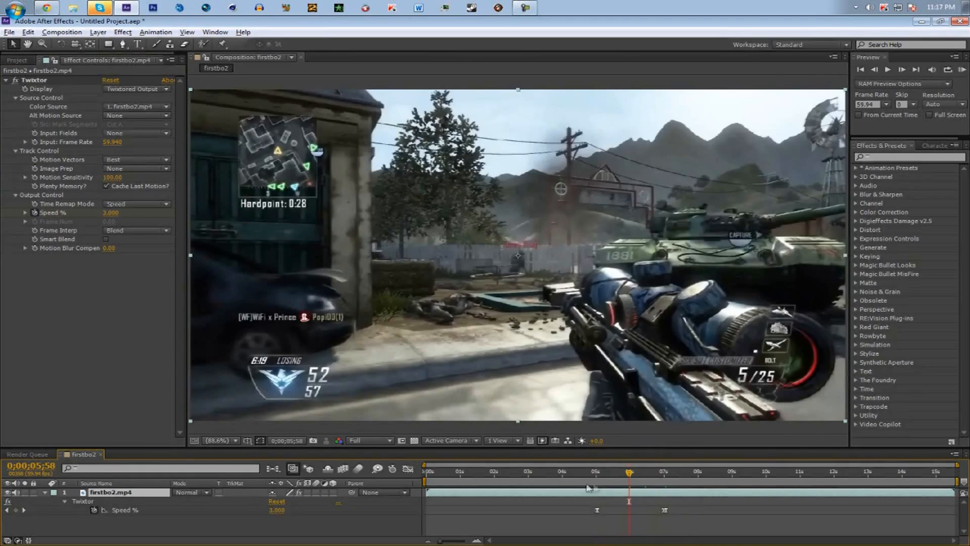
pyautogui.moveTo(604, 476); pyautogui.dragTo(665, 482)
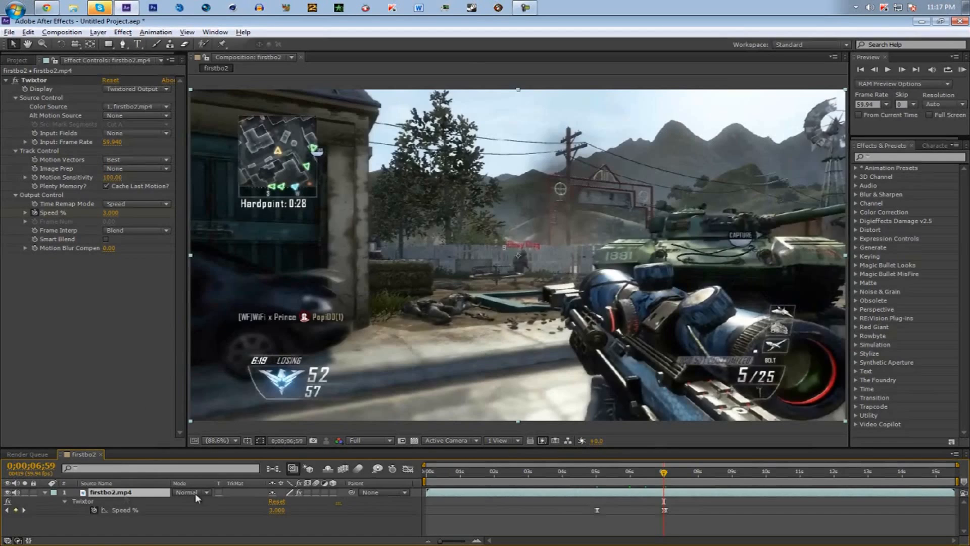
pyautogui.click(611, 475)
pyautogui.moveTo(612, 479)
pyautogui.mouseDown()
pyautogui.moveTo(665, 490)
pyautogui.moveTo(597, 498)
pyautogui.moveTo(659, 490)
pyautogui.moveTo(626, 486)
pyautogui.mouseUp()
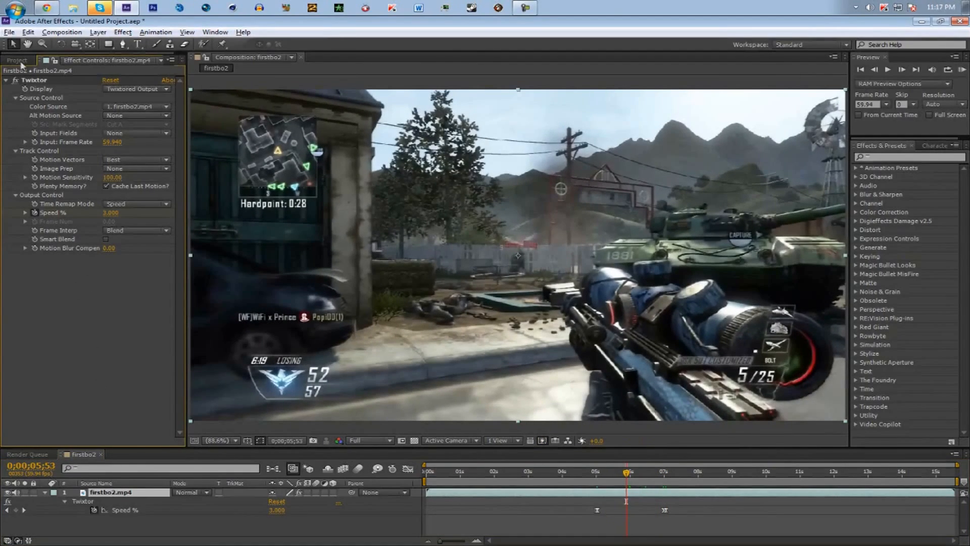
# - Add glowing_Wings_by_kram1032.png above firstbo2.mp4 in the composition and set its blending mode to Screen
pyautogui.click(6, 59)
pyautogui.moveTo(60, 170); pyautogui.dragTo(133, 477)
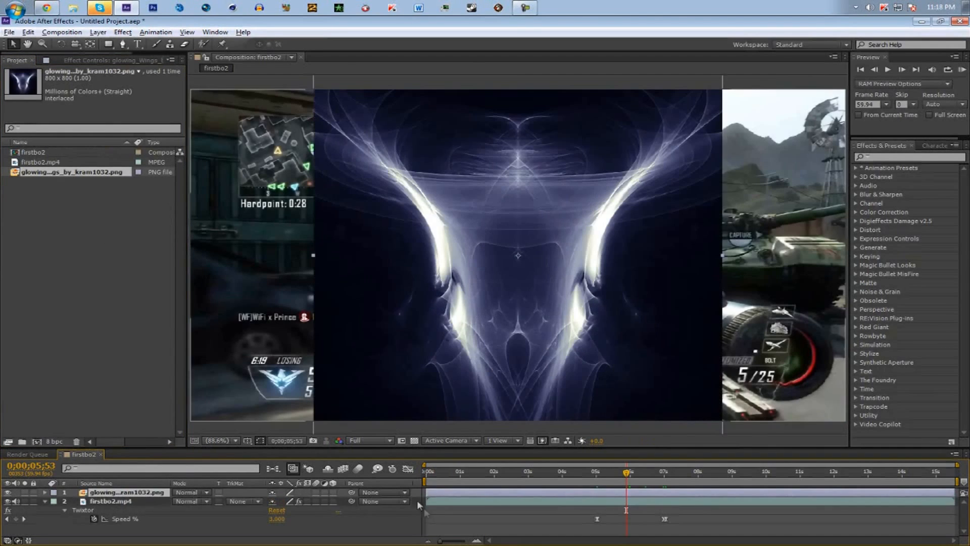
pyautogui.click(191, 492)
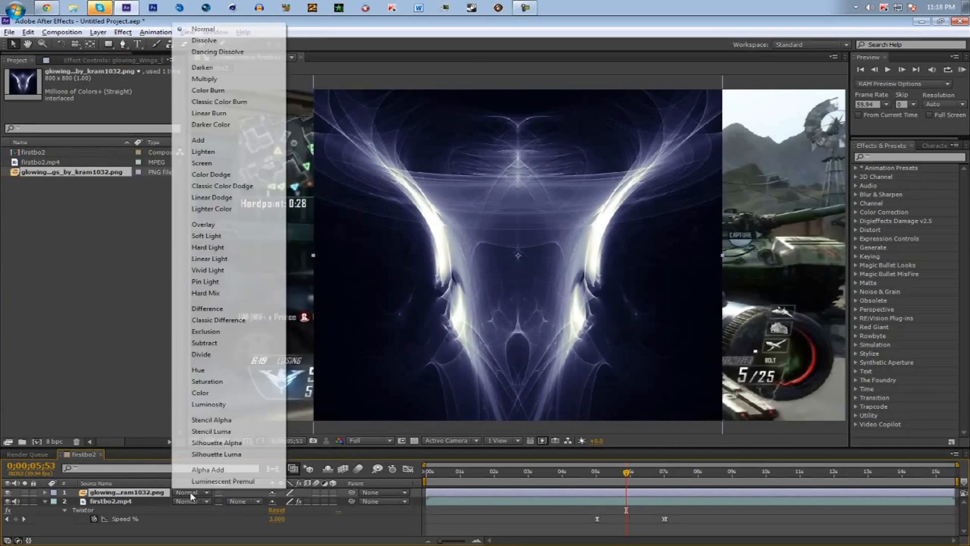
pyautogui.click(205, 162)
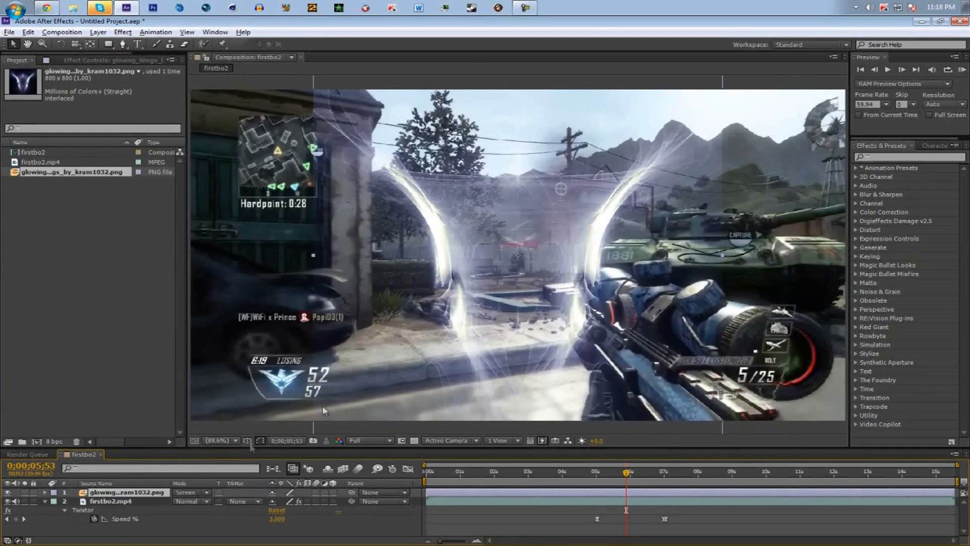
# - Try the Add blending mode on the wings layer and return it to Screen
pyautogui.click(188, 492)
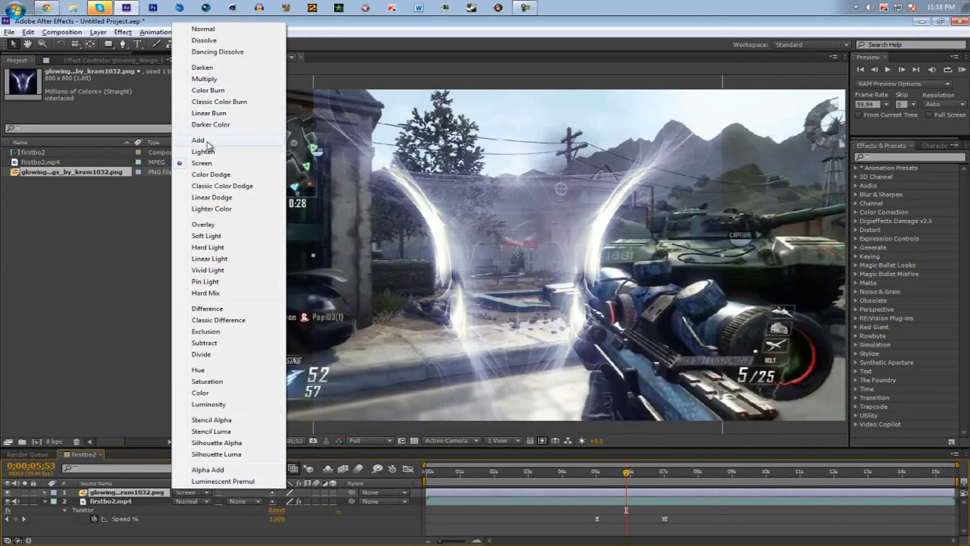
pyautogui.click(204, 145)
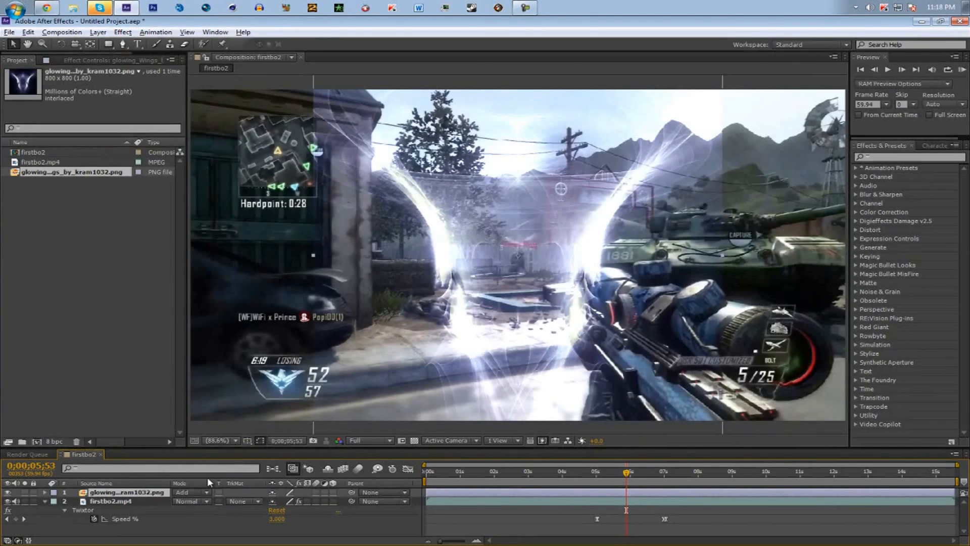
pyautogui.click(194, 493)
pyautogui.click(236, 162)
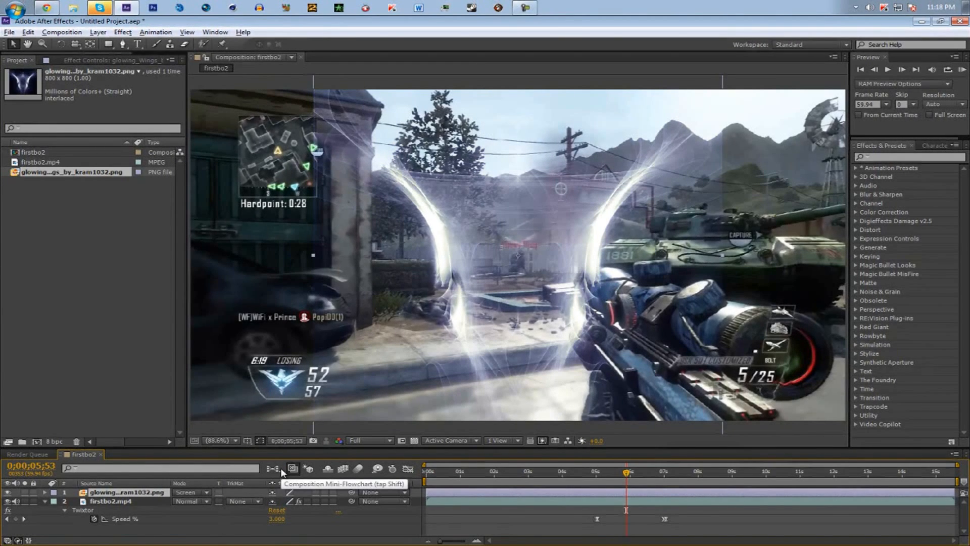
# - Set the wings layer's rotation to 140° and its scale to 90%
pyautogui.press('r')
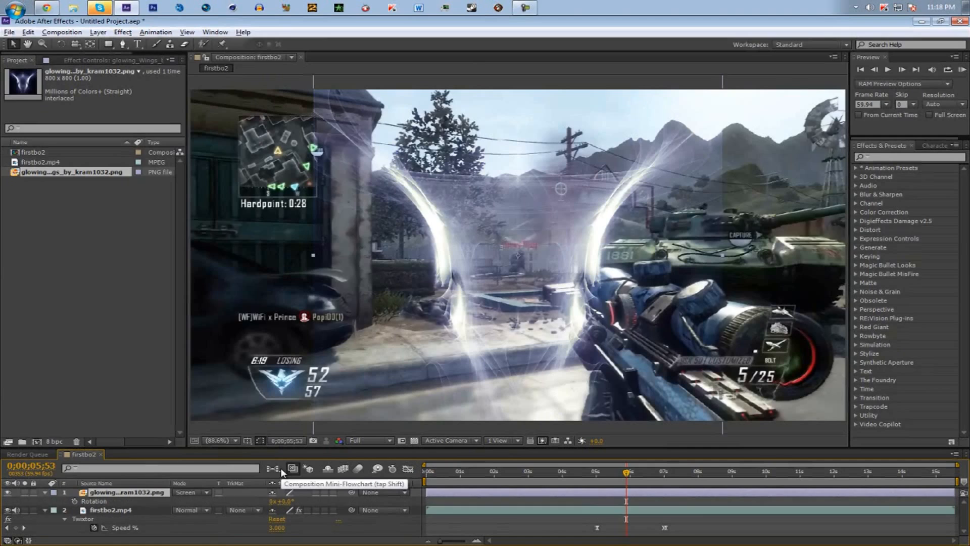
pyautogui.hotkey('shift', 's')
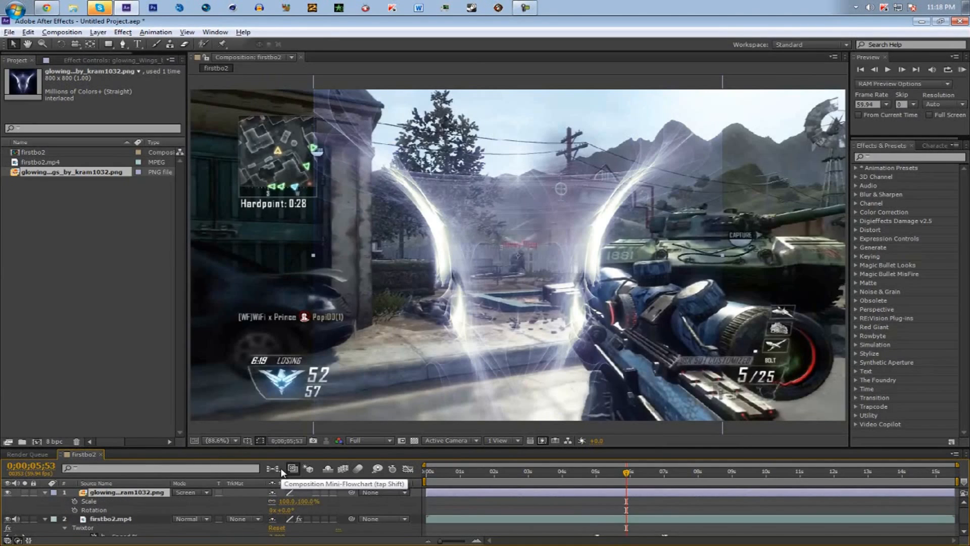
pyautogui.click(287, 510)
pyautogui.write('140')
pyautogui.press('Return')
pyautogui.click(286, 501)
pyautogui.write('90')
pyautogui.press('Return')
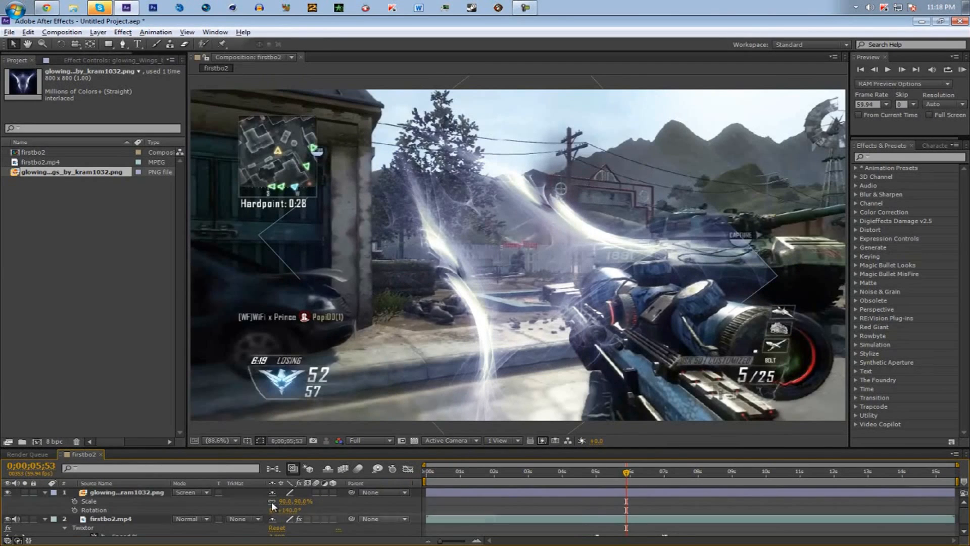
# - Unlink the wings layer's scale dimensions and reduce only its horizontal scale
pyautogui.click(272, 502)
pyautogui.click(286, 501)
pyautogui.write('50')
pyautogui.press('Return')
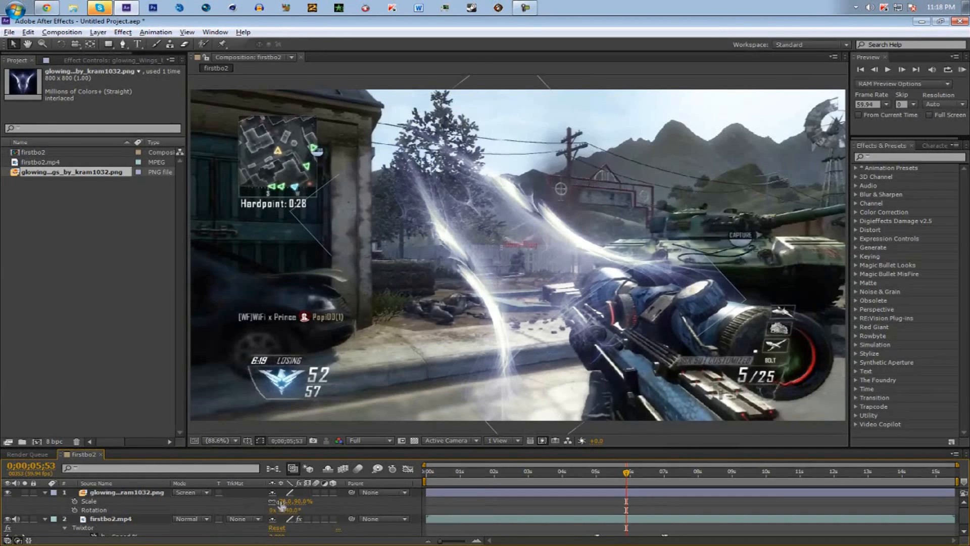
# - Collapse the wings layer's properties and move the wings image over the body of the sniper rifle
pyautogui.click(44, 493)
pyautogui.click(125, 494)
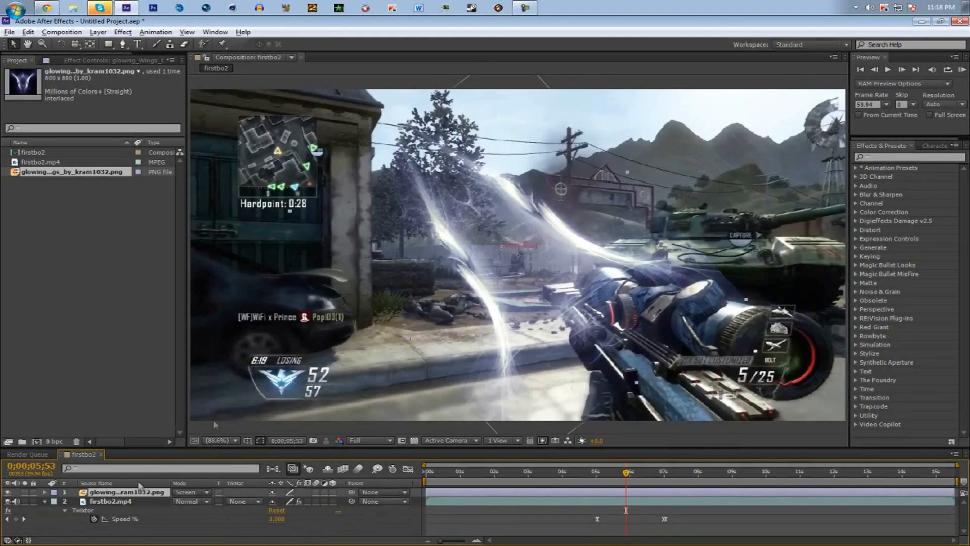
pyautogui.moveTo(495, 220); pyautogui.dragTo(642, 378)
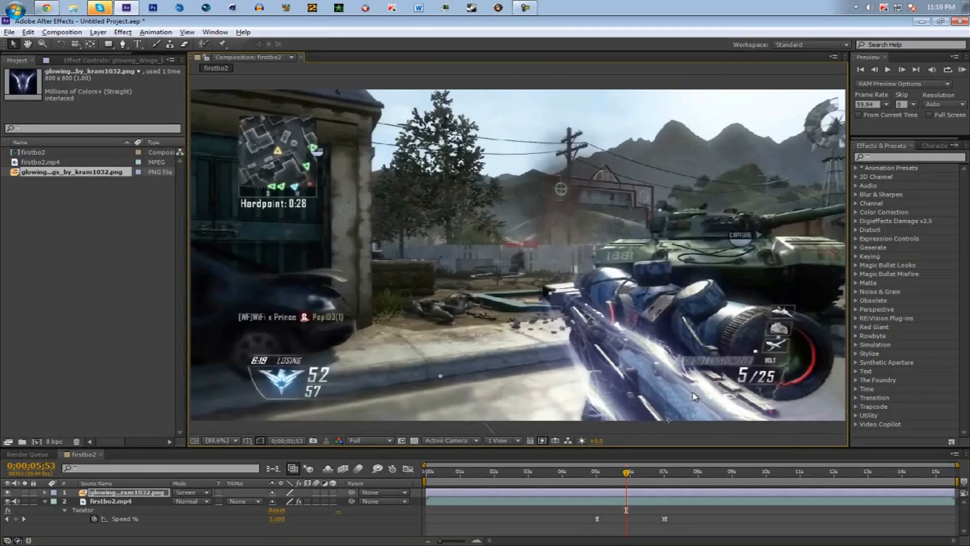
# - Go to 0;00;05;02 at the first Twixtor Speed keyframe with the Pen tool active and hide the wings layer
pyautogui.press('g')
pyautogui.click(598, 474)
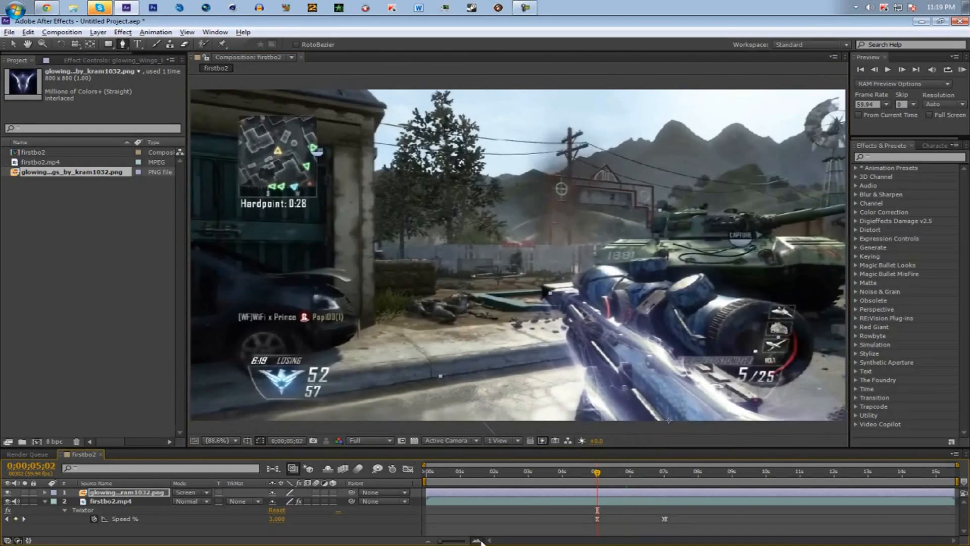
pyautogui.click(477, 541)
pyautogui.click(427, 541)
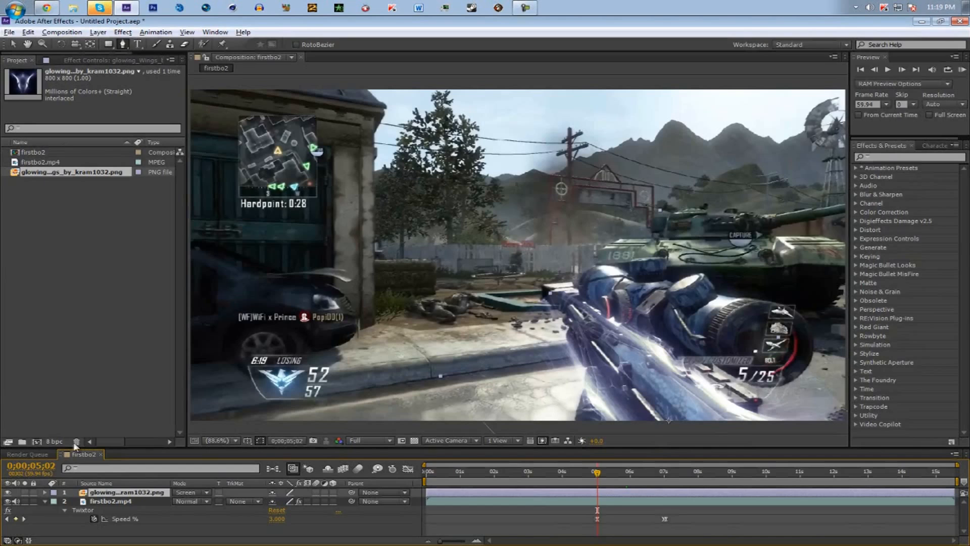
pyautogui.click(7, 493)
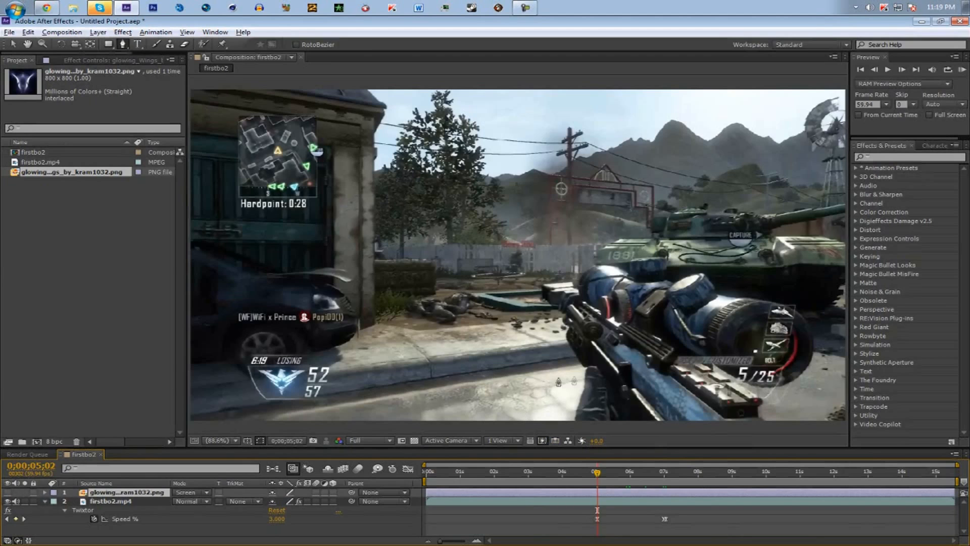
# - Start a Pen mask on the wings layer at the frame's lower edge, tracing up the forearm to the rifle's underside
pyautogui.press('h')
pyautogui.scroll(2, 570, 390)
pyautogui.moveTo(570, 390); pyautogui.dragTo(561, 343)
pyautogui.click(556, 332)
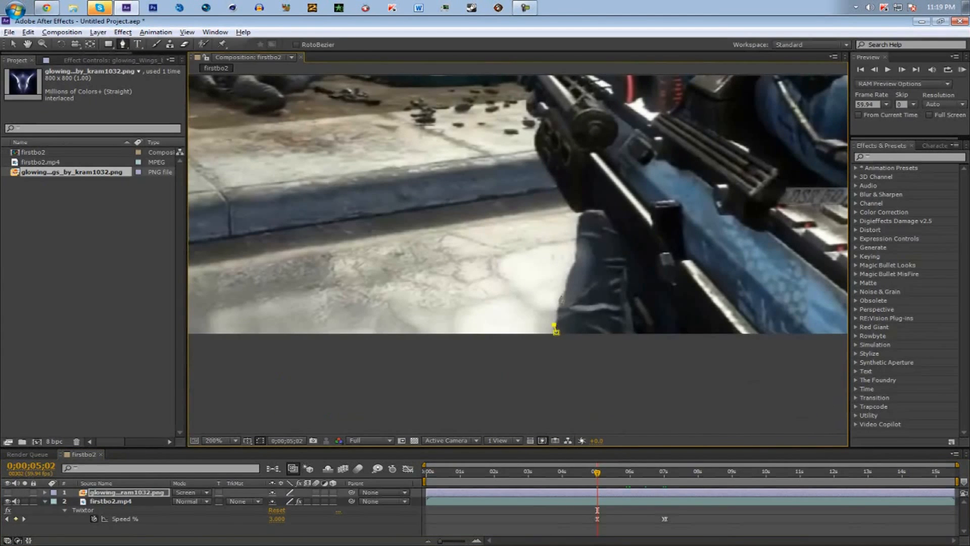
pyautogui.click(565, 292)
pyautogui.click(576, 251)
pyautogui.click(578, 220)
pyautogui.click(538, 151)
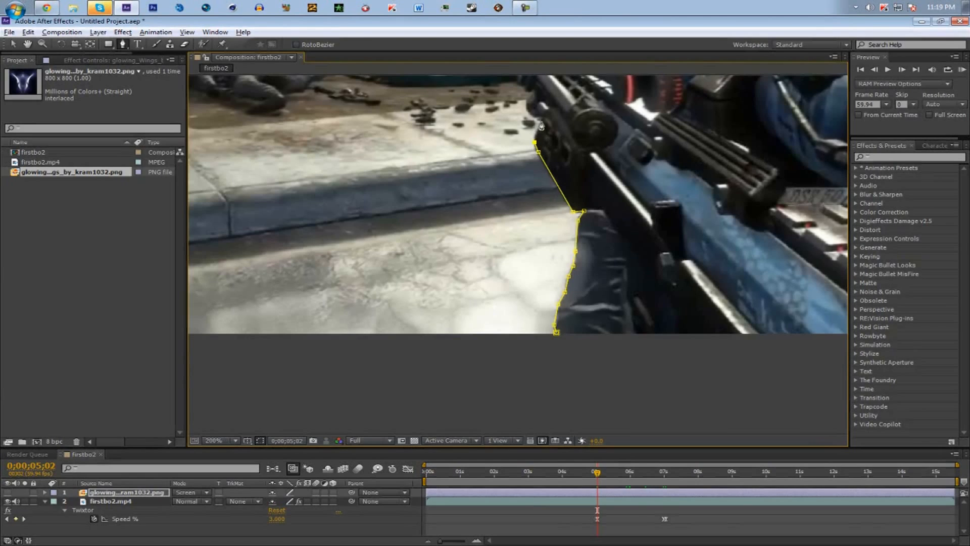
# - Continue the mask around the rifle's muzzle and along its upper edge to the rear of the ribbed top rail
pyautogui.moveTo(541, 123); pyautogui.dragTo(545, 328)
pyautogui.click(536, 320)
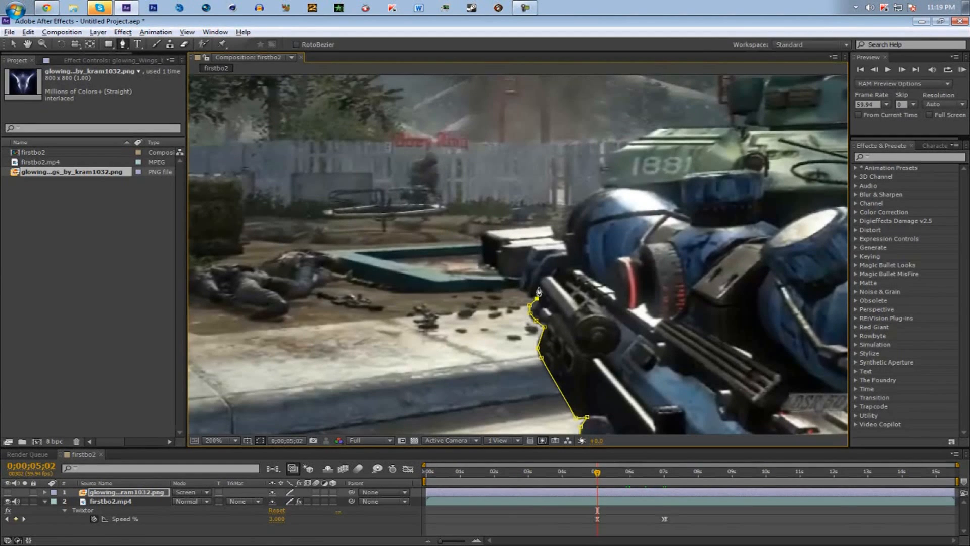
pyautogui.click(552, 270)
pyautogui.click(565, 267)
pyautogui.click(614, 292)
pyautogui.click(673, 319)
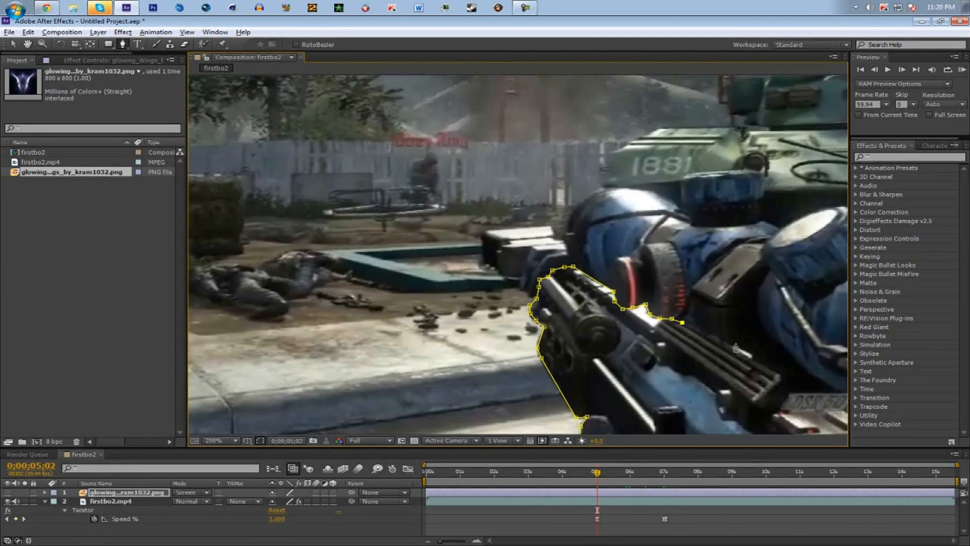
pyautogui.click(779, 376)
# - Extend the mask along the upper edge of the rifle's rear section to its back corner
pyautogui.moveTo(786, 389); pyautogui.dragTo(575, 268)
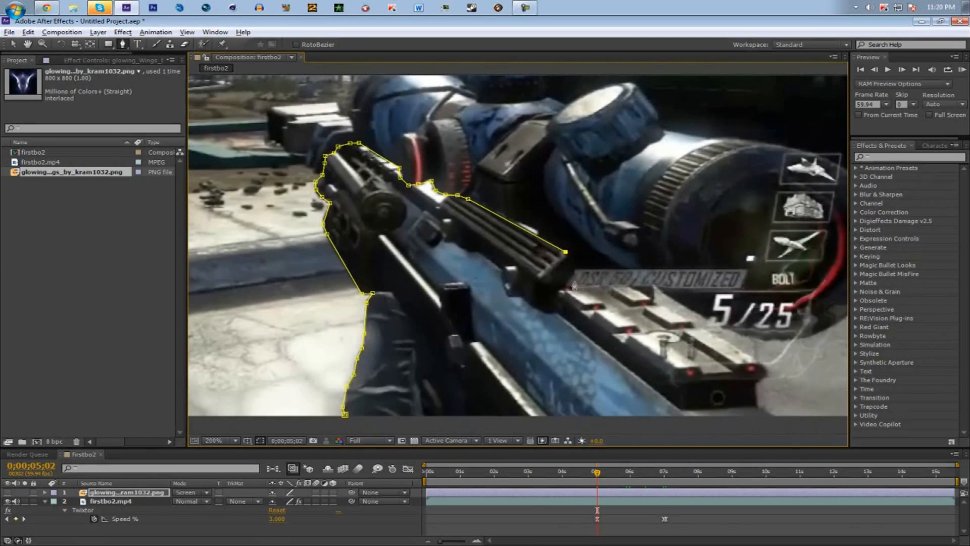
pyautogui.click(575, 273)
pyautogui.click(625, 285)
pyautogui.click(759, 361)
pyautogui.click(766, 374)
# - Bring the mask below the frame behind the rifle, close it at its starting point, and fit the composition in view
pyautogui.moveTo(771, 397); pyautogui.dragTo(571, 272)
pyautogui.click(556, 258)
pyautogui.click(558, 280)
pyautogui.click(573, 293)
pyautogui.moveTo(379, 287); pyautogui.dragTo(664, 263)
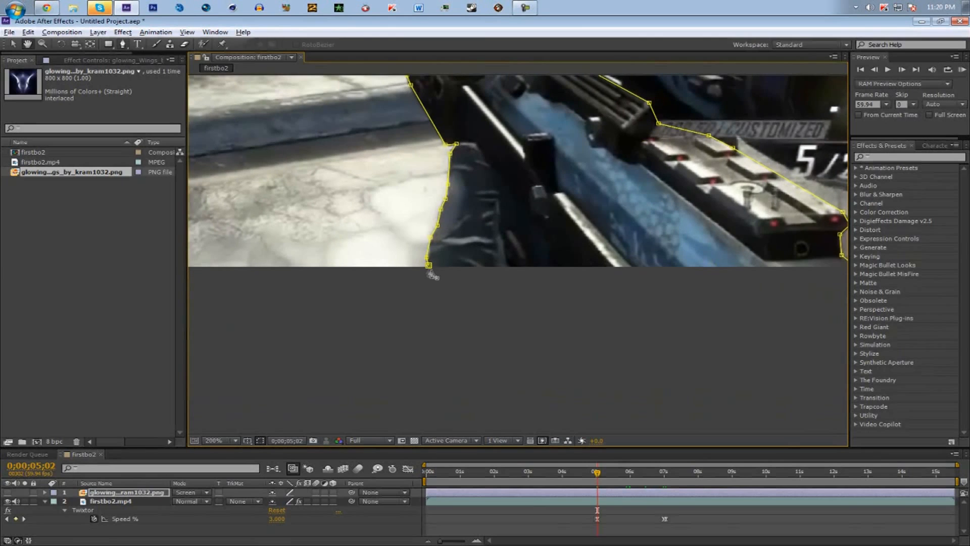
pyautogui.click(430, 273)
pyautogui.press(',')
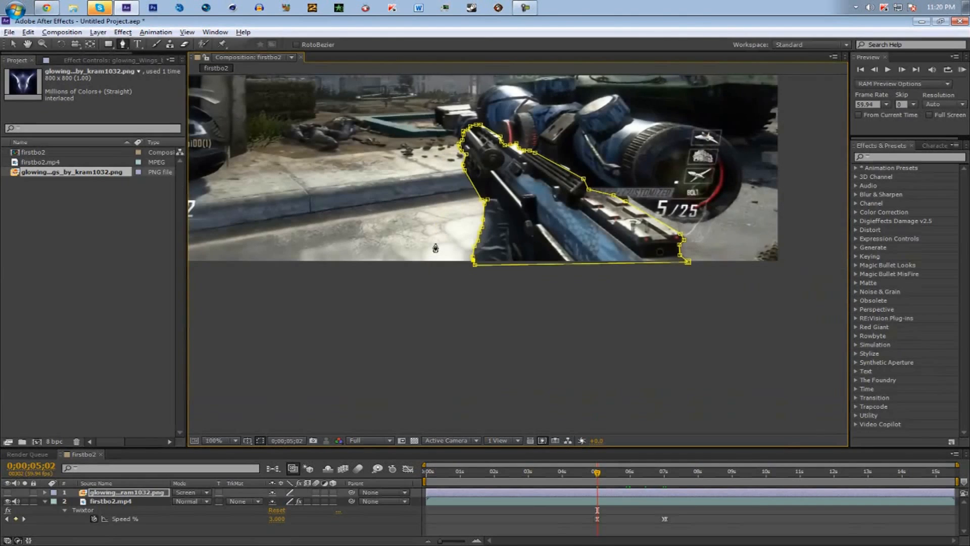
pyautogui.click(222, 441)
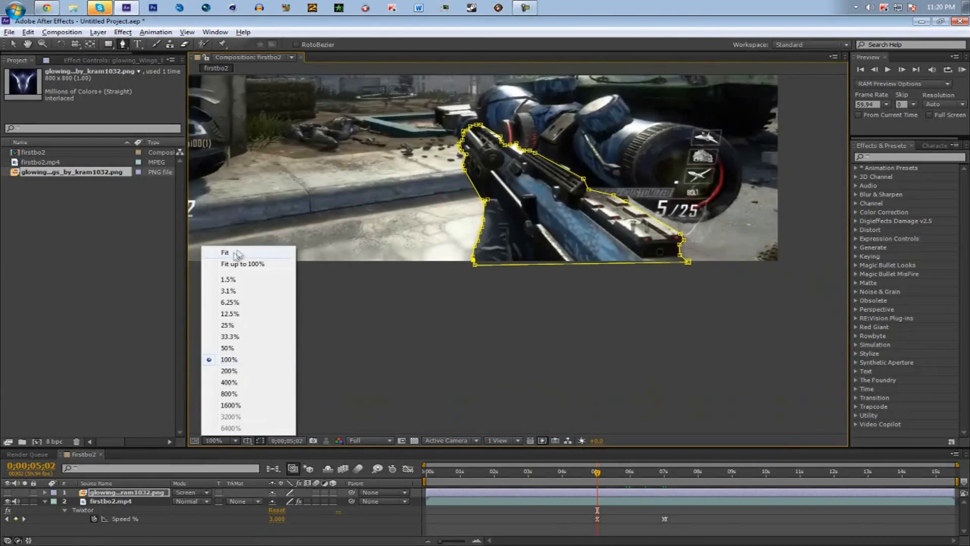
pyautogui.click(235, 260)
pyautogui.click(12, 44)
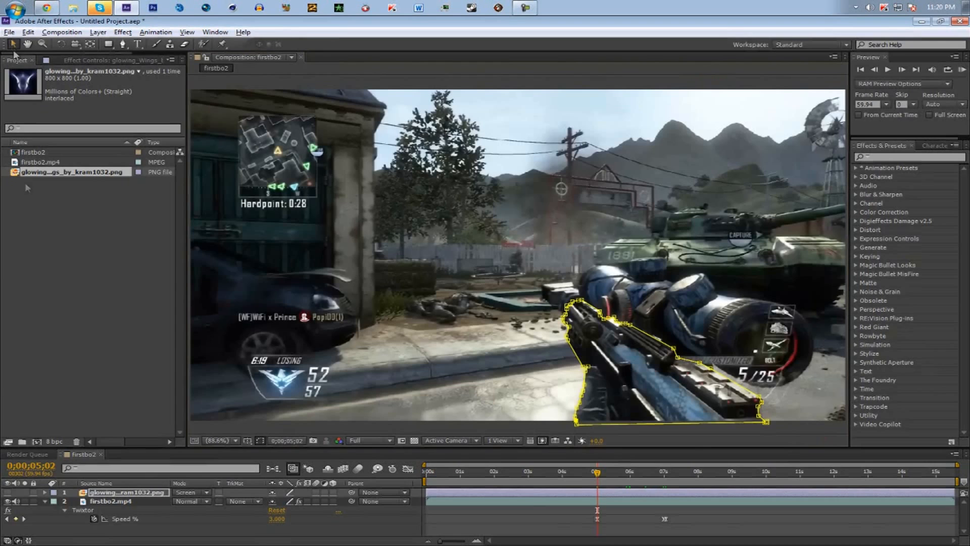
# - Make the wings layer visible again and hide the mask outlines in the composition view
pyautogui.click(7, 492)
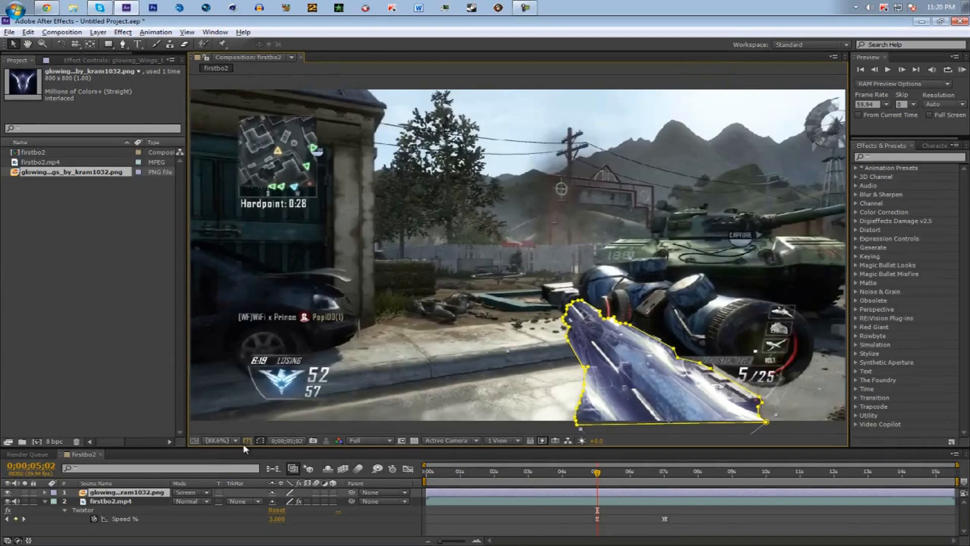
pyautogui.click(259, 441)
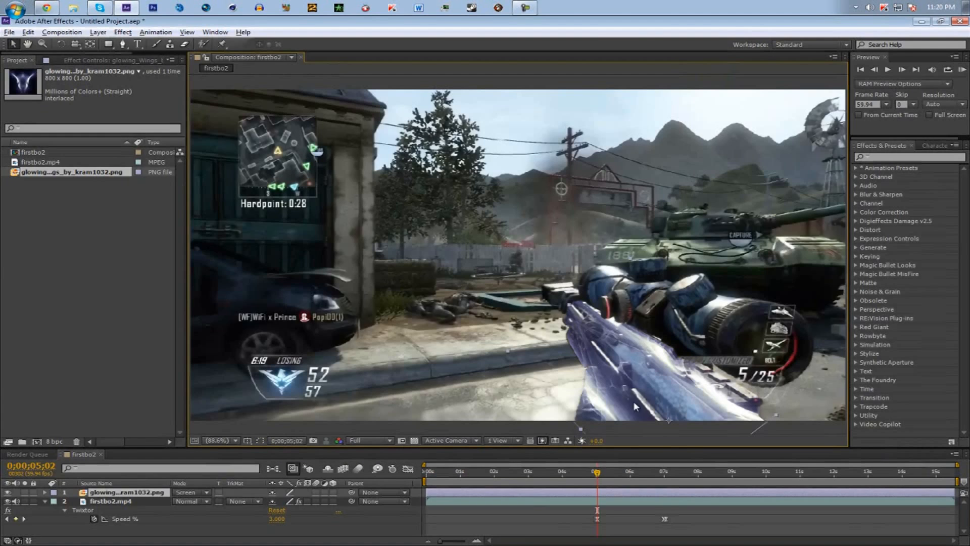
pyautogui.press('/')
pyautogui.moveTo(624, 377); pyautogui.dragTo(496, 242)
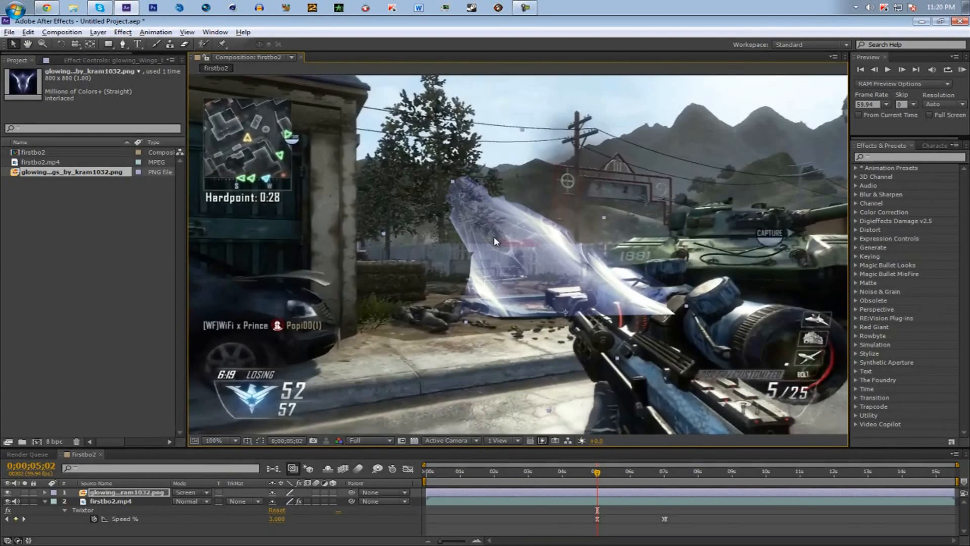
pyautogui.hotkey('ctrl', 'z')
# - Reveal the wings layer's mask properties and set a Mask Path keyframe at 0;00;05;02
pyautogui.press('space')
pyautogui.moveTo(538, 334); pyautogui.dragTo(427, 207)
pyautogui.press('g')
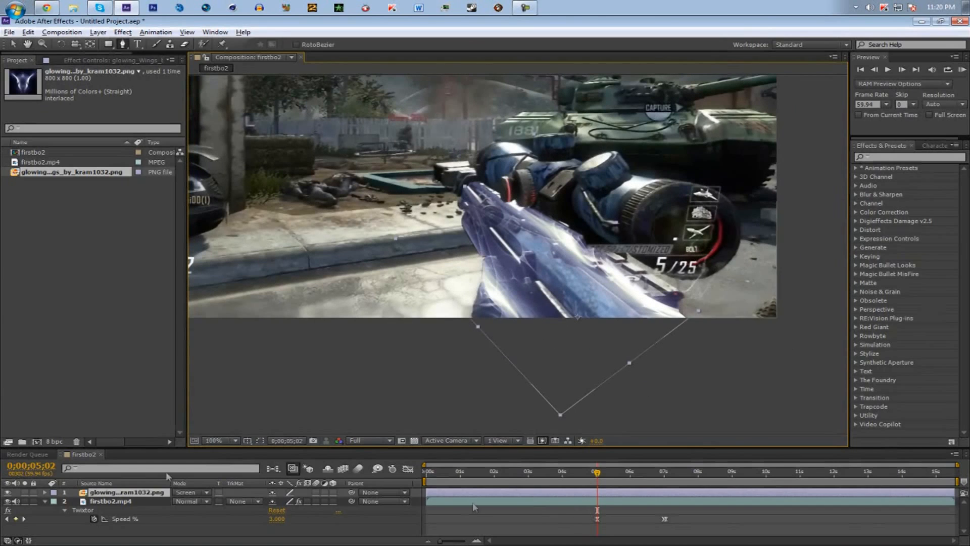
pyautogui.click(107, 495)
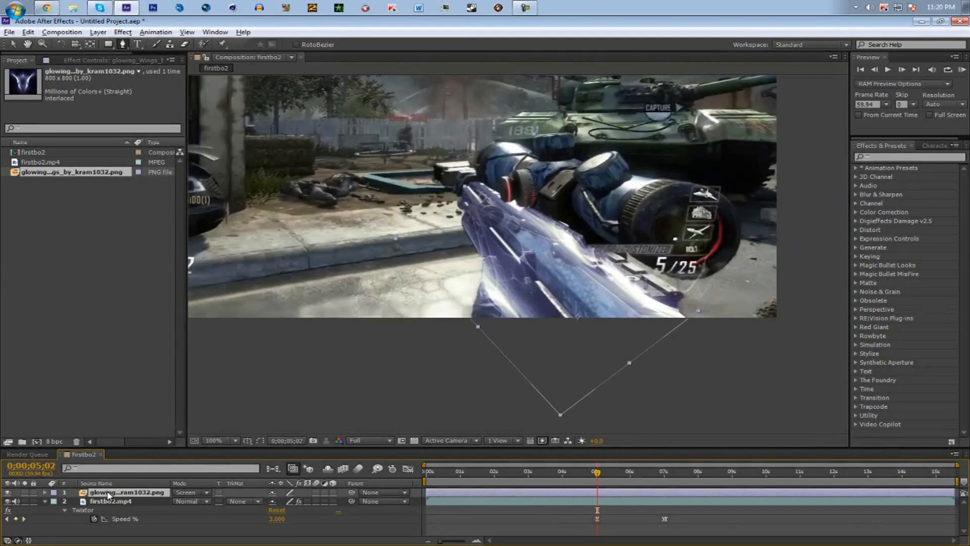
pyautogui.press('m')
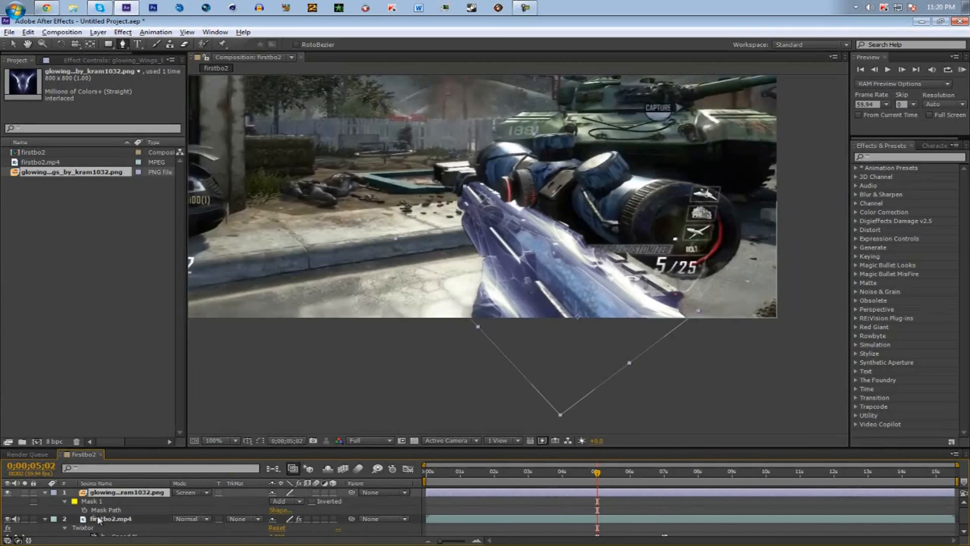
pyautogui.click(84, 509)
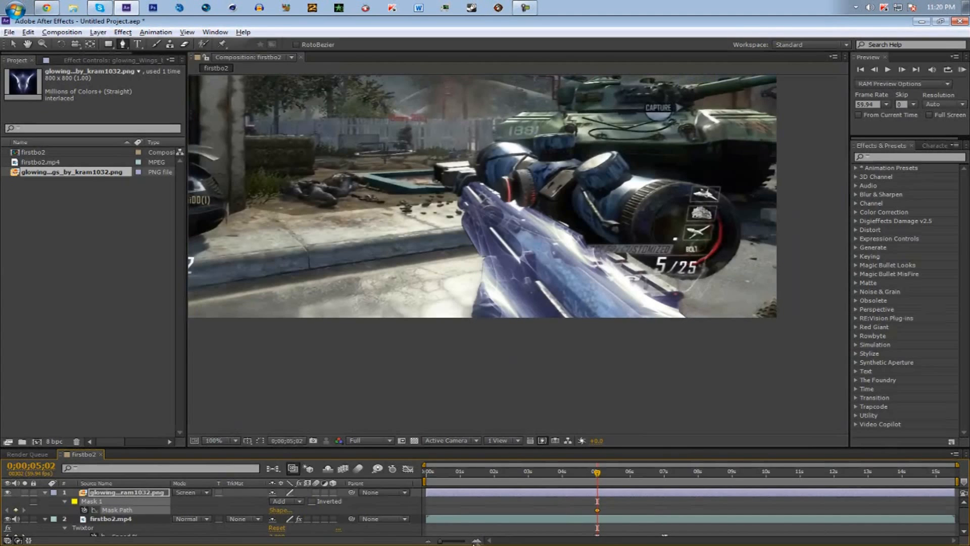
# - Go to 0;00;06;58 near the end of the slow motion, with the mask outlines shown and the wings layer hidden
pyautogui.moveTo(665, 478)
pyautogui.mouseDown()
pyautogui.moveTo(696, 477)
pyautogui.moveTo(679, 476)
pyautogui.mouseUp()
pyautogui.click(476, 541)
pyautogui.click(476, 541)
pyautogui.click(477, 540)
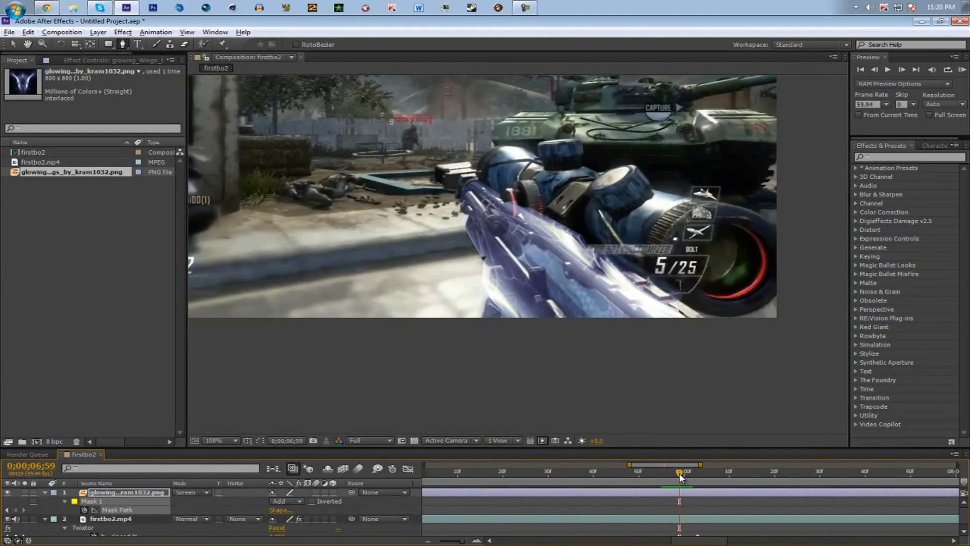
pyautogui.moveTo(677, 478); pyautogui.dragTo(675, 474)
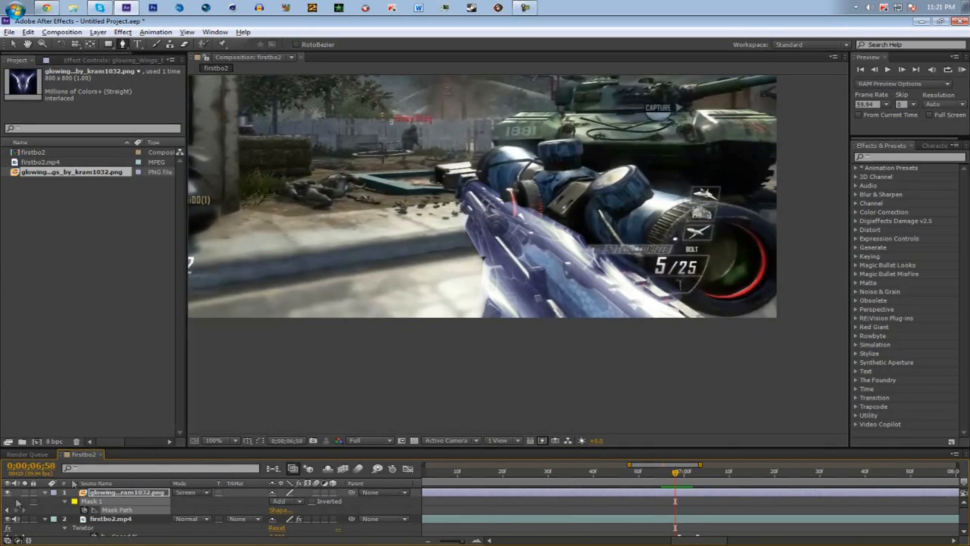
pyautogui.click(260, 441)
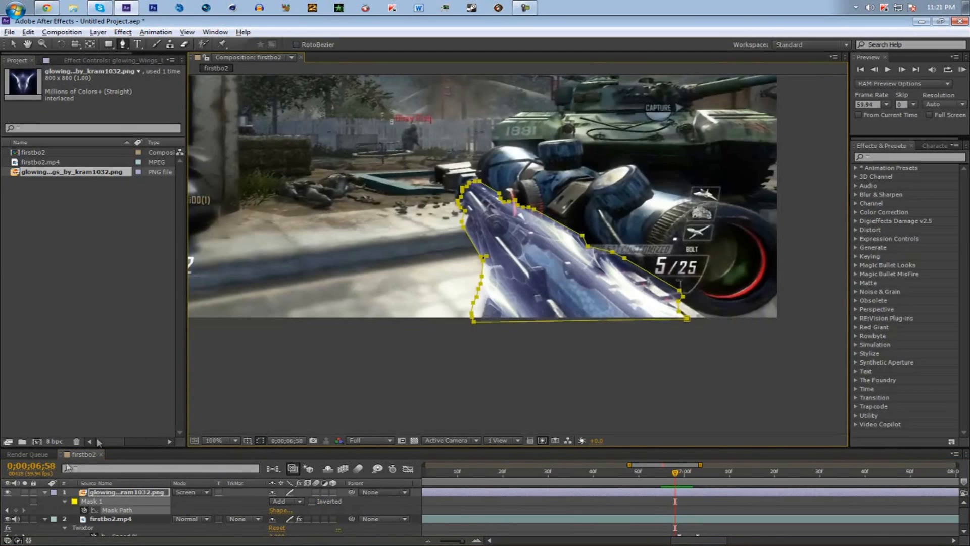
pyautogui.click(9, 493)
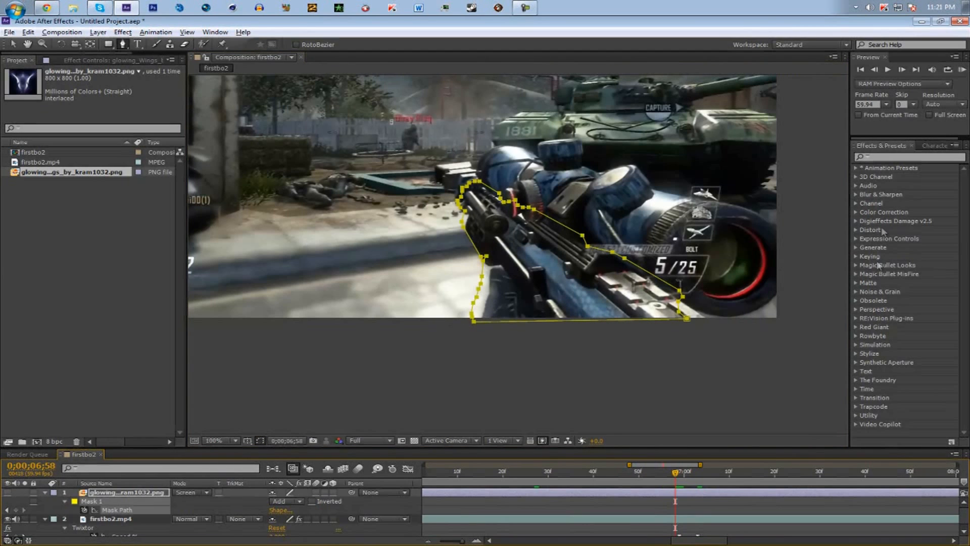
pyautogui.click(530, 11)
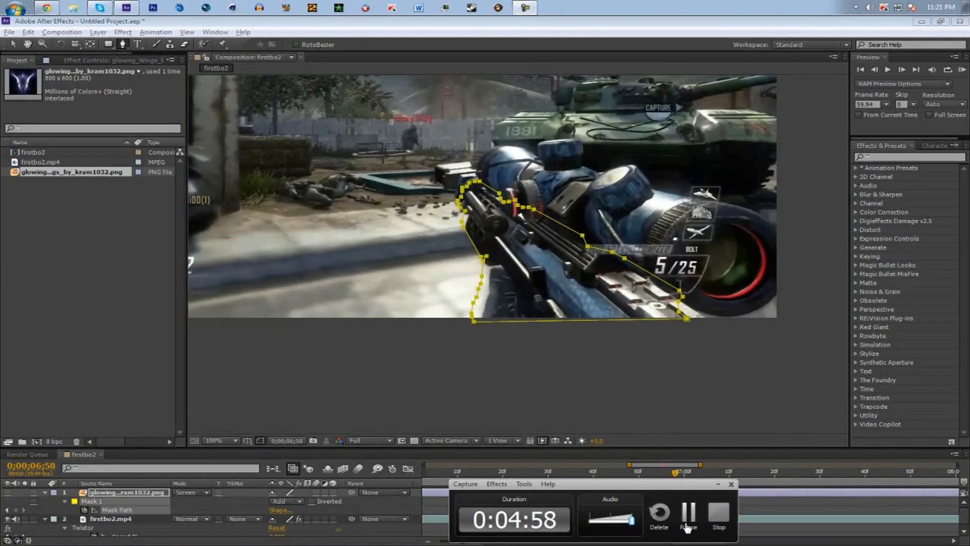
pyautogui.click(686, 526)
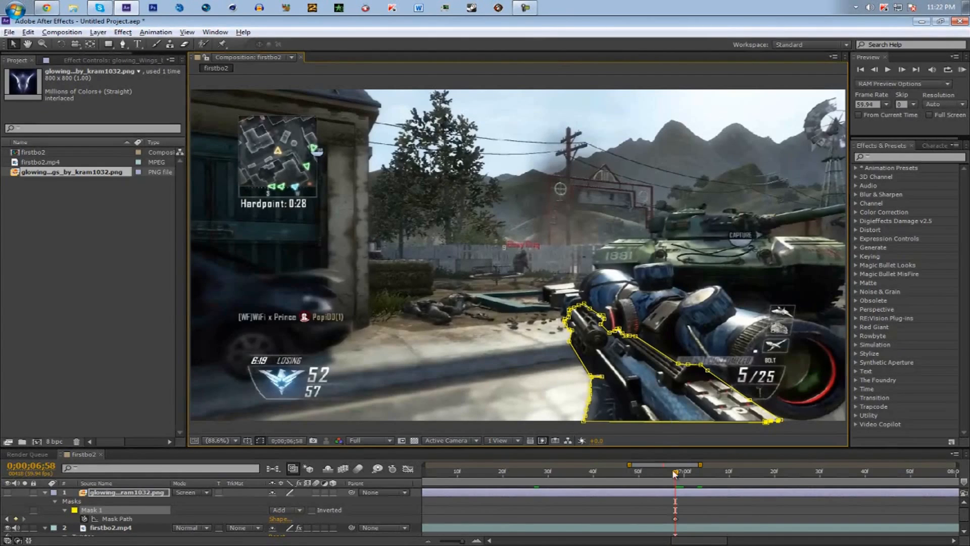
# - Make the wings layer visible and scrub between the two Mask Path keyframes to check the mask against the rifle
pyautogui.moveTo(629, 464); pyautogui.dragTo(683, 447)
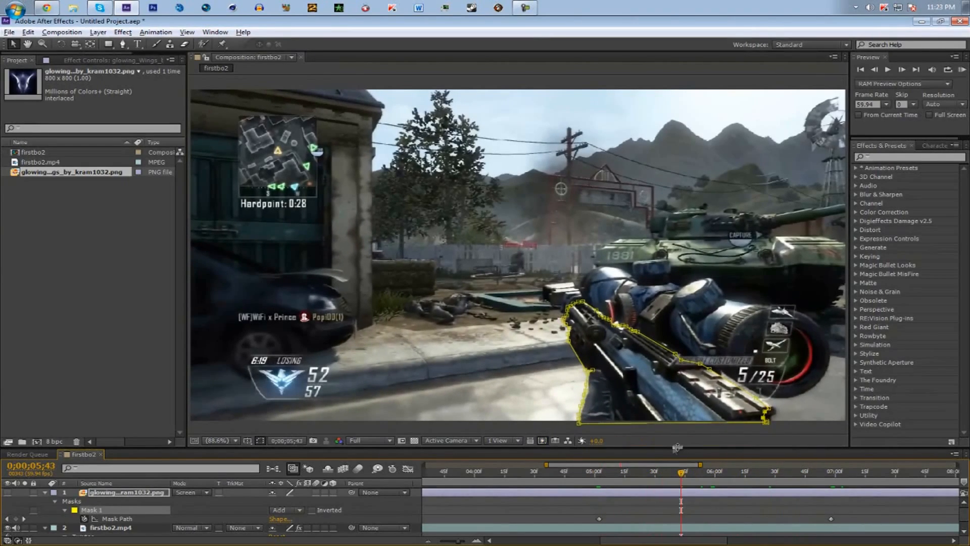
pyautogui.click(8, 492)
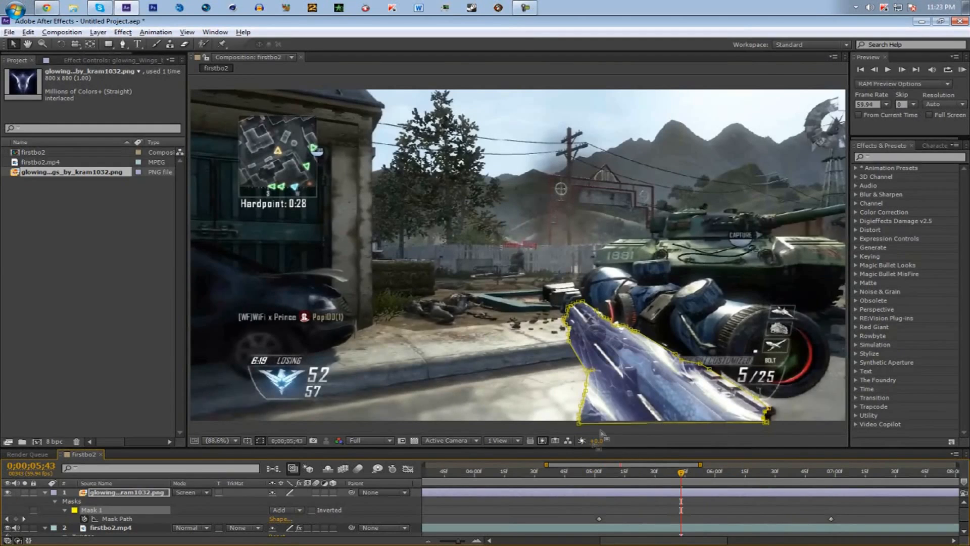
pyautogui.moveTo(610, 480); pyautogui.dragTo(681, 506)
# - Set the wings layer's Mask Feather to 80 pixels and play back part of the slow-motion section
pyautogui.click(119, 496)
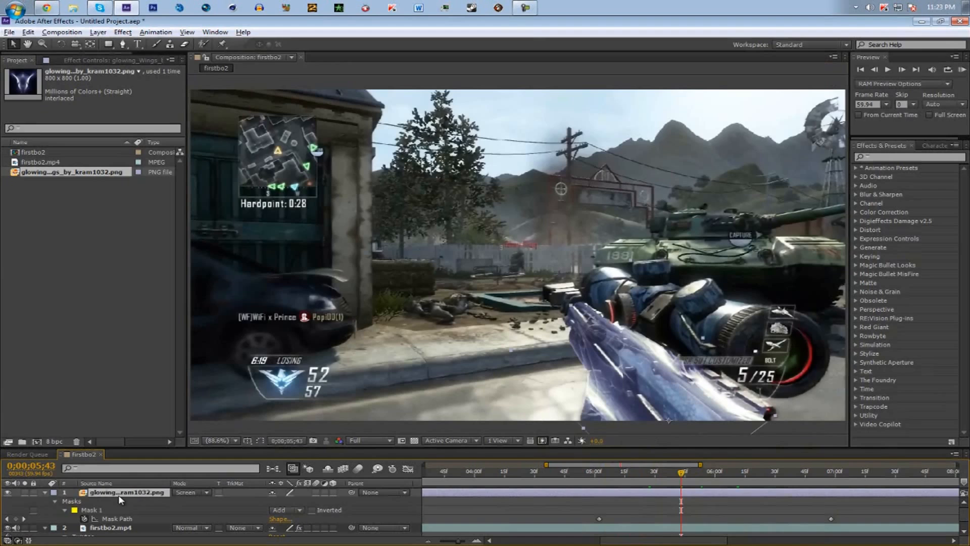
pyautogui.press('f')
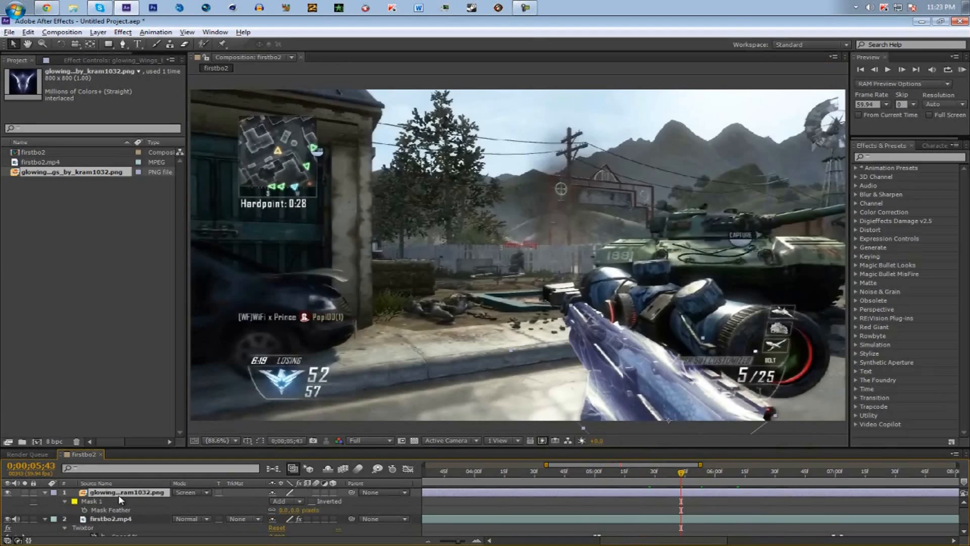
pyautogui.click(296, 510)
pyautogui.write('80')
pyautogui.press('Return')
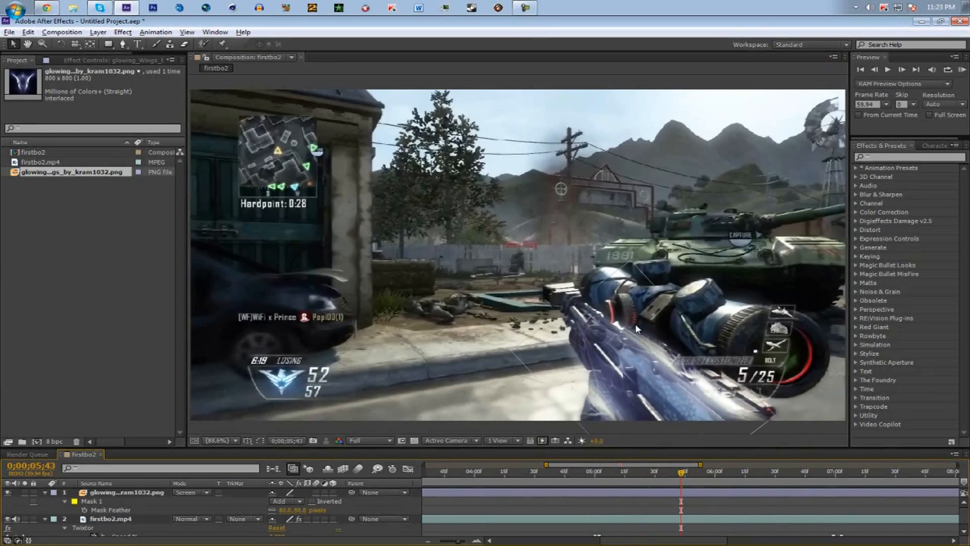
pyautogui.moveTo(601, 475)
pyautogui.mouseDown()
pyautogui.moveTo(590, 476)
pyautogui.moveTo(620, 476)
pyautogui.mouseUp()
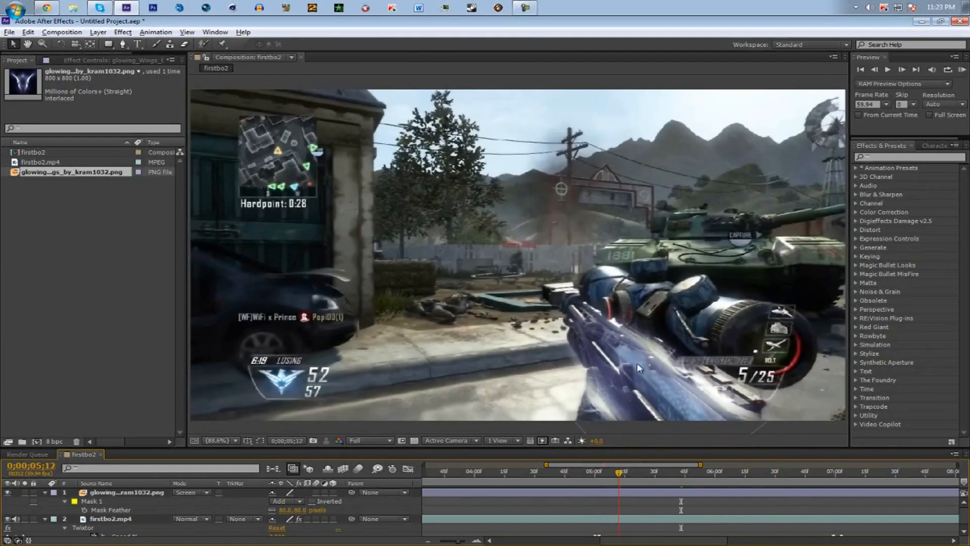
pyautogui.press('space')
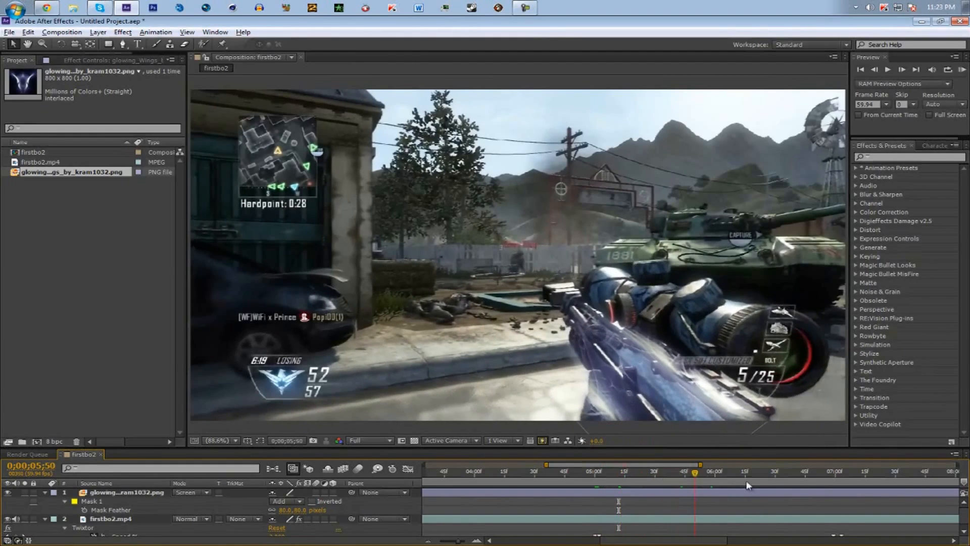
# - Go back to the start of the slow-motion section and apply the Turbulent Displace effect to the wings layer
pyautogui.click(598, 471)
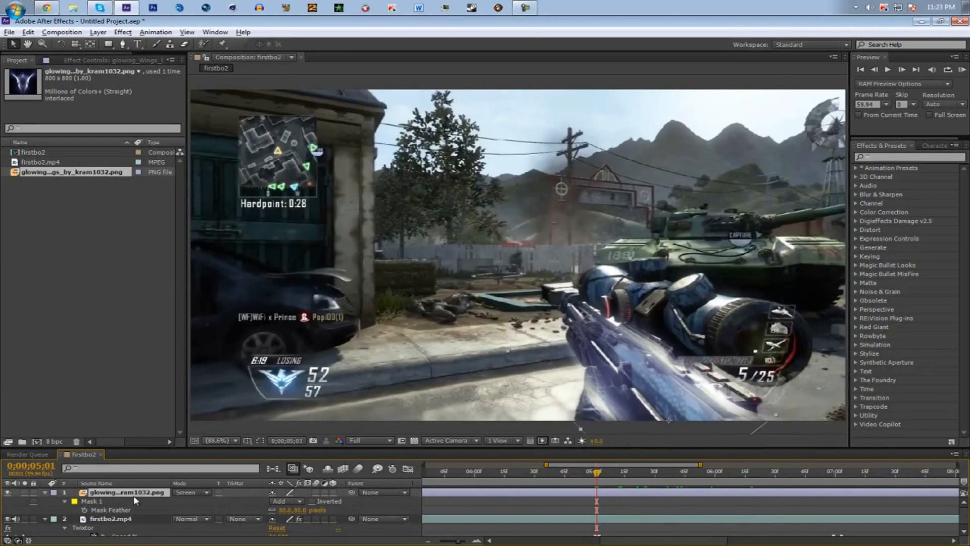
pyautogui.click(123, 32)
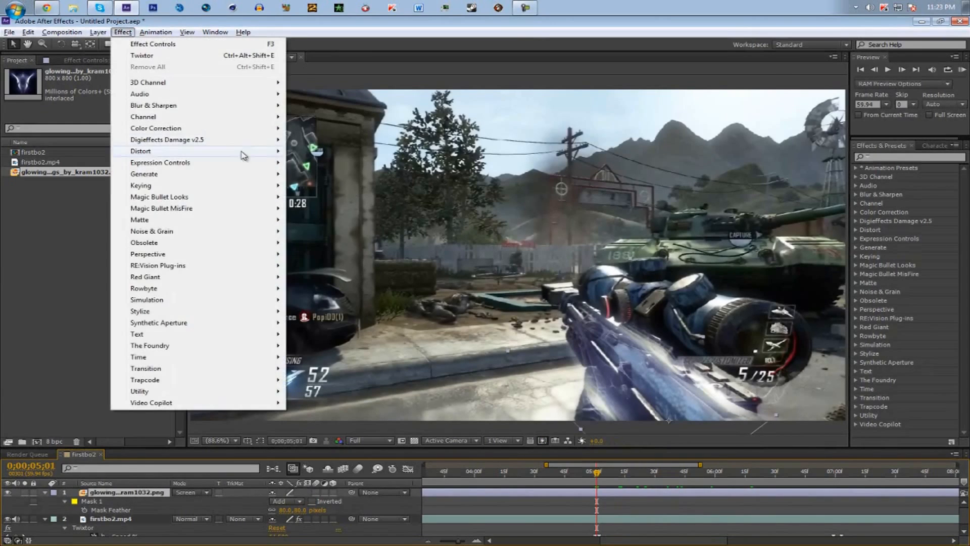
pyautogui.moveTo(249, 157)
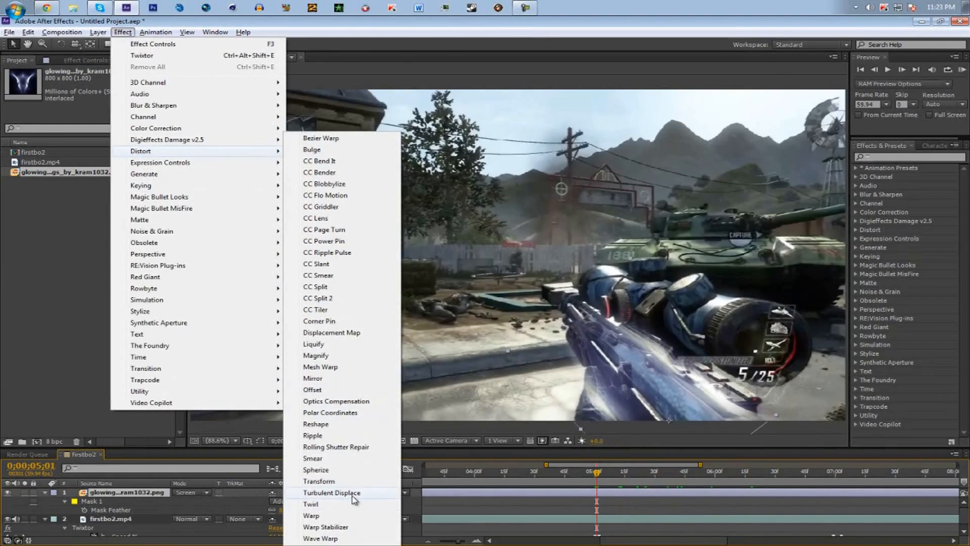
pyautogui.click(352, 495)
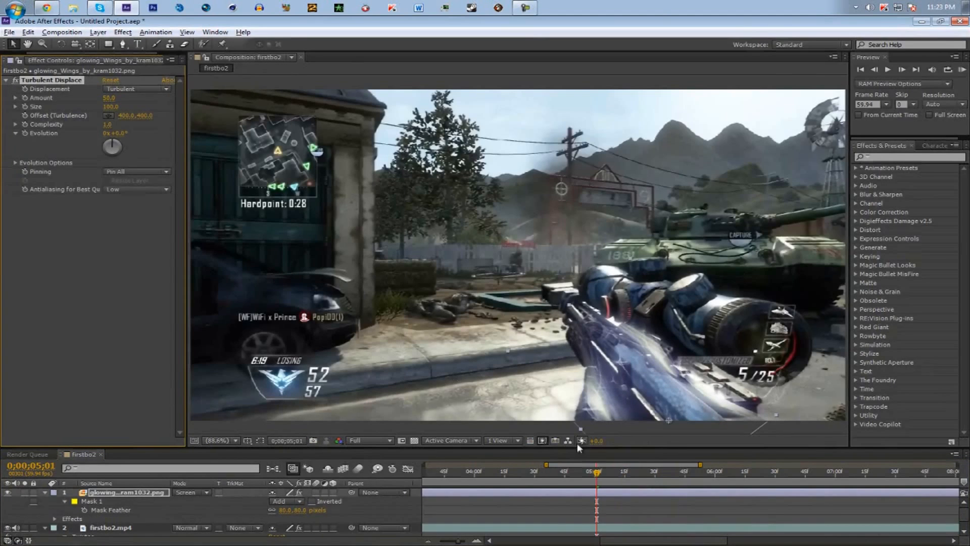
# - Enlarge the timeline area, go to 0;00;05;02, and set the Turbulent Displace Amount to 20
pyautogui.moveTo(578, 446); pyautogui.dragTo(593, 400)
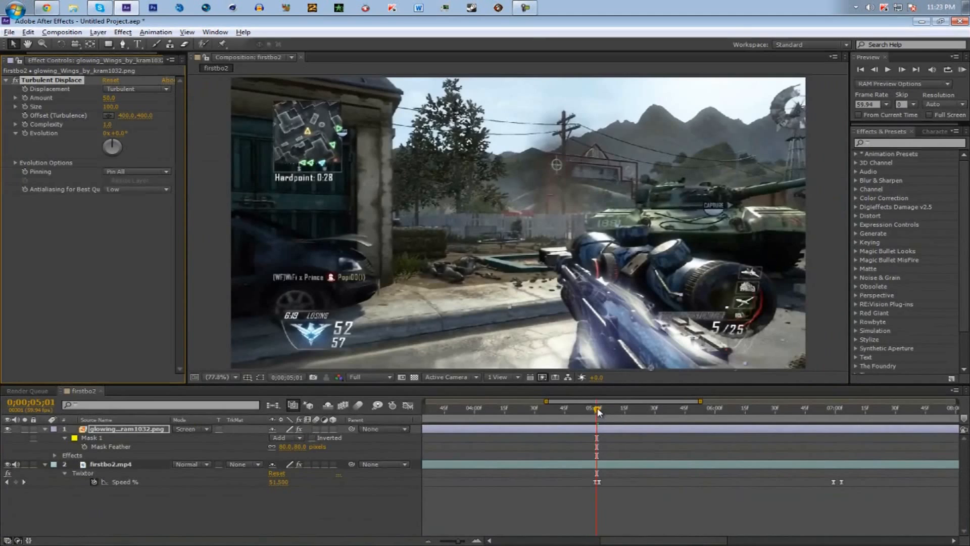
pyautogui.click(599, 412)
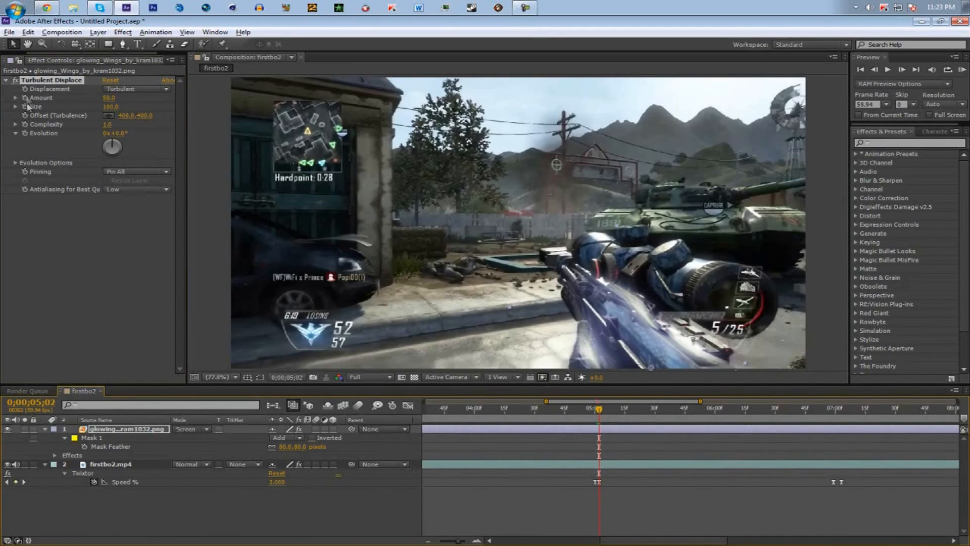
pyautogui.click(109, 98)
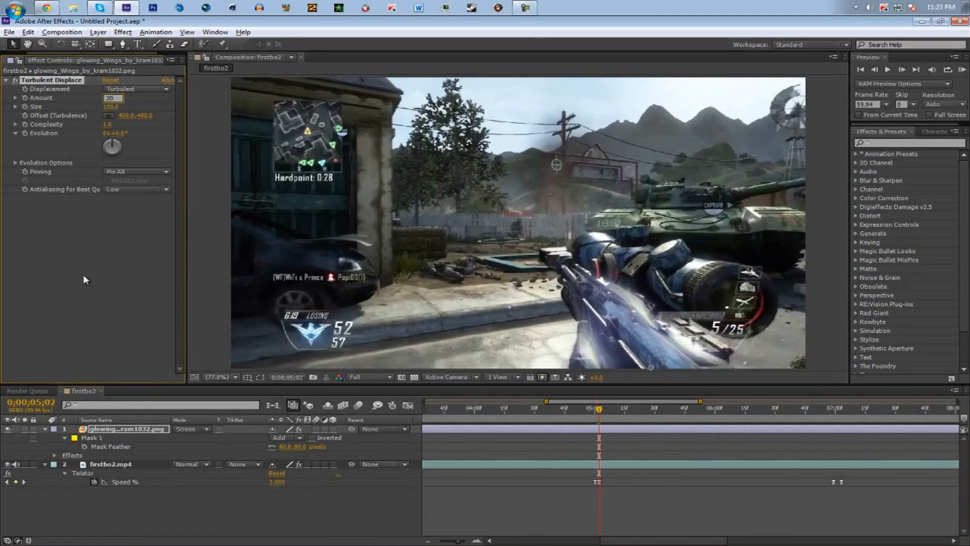
pyautogui.press('Return')
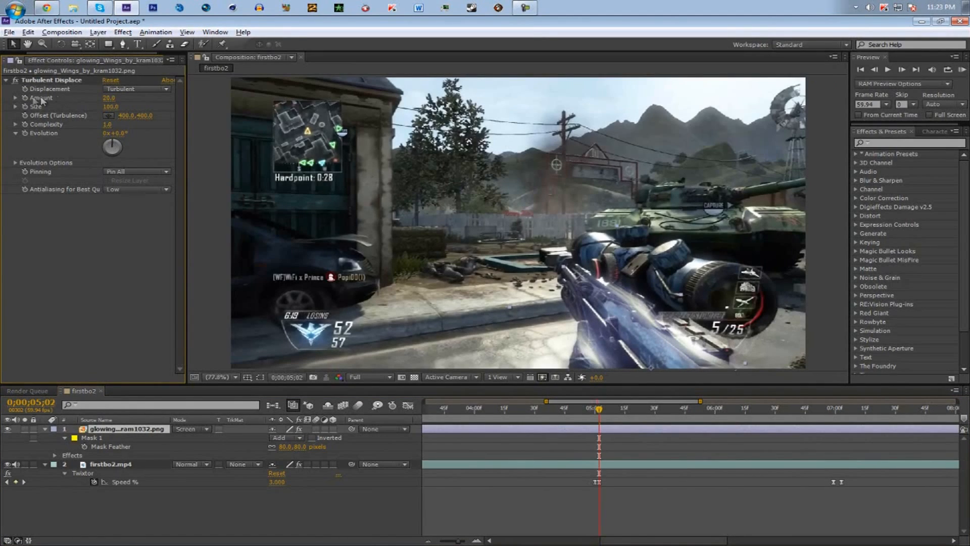
# - Start keyframing the Turbulent Displace Evolution at 0;00;05;02 and set it to 2 revolutions at 0;00;06;59
pyautogui.click(24, 133)
pyautogui.click(833, 413)
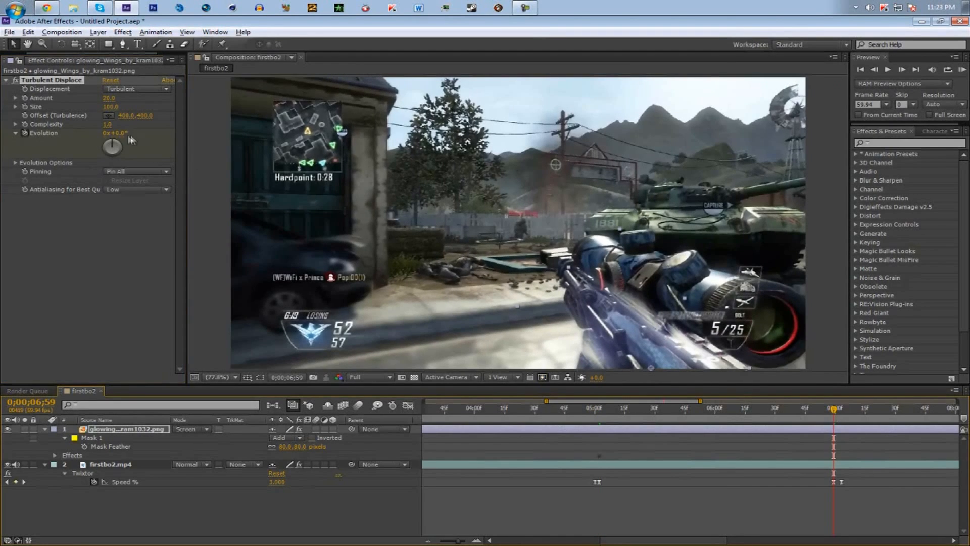
pyautogui.click(106, 134)
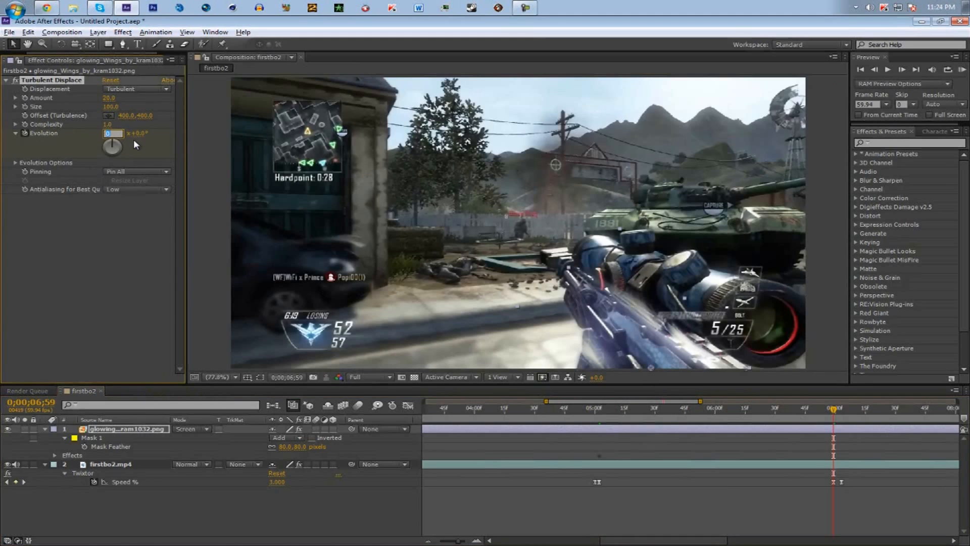
pyautogui.click(109, 181)
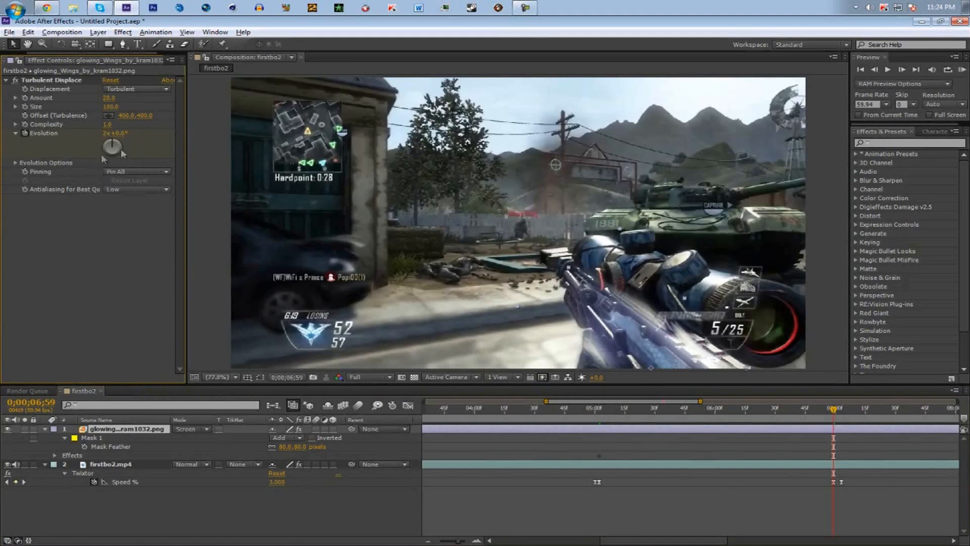
# - Scrub through the slow-motion section to check the displacement, and collapse the Turbulent Displace settings and the wings layer's properties
pyautogui.moveTo(607, 411); pyautogui.dragTo(829, 419)
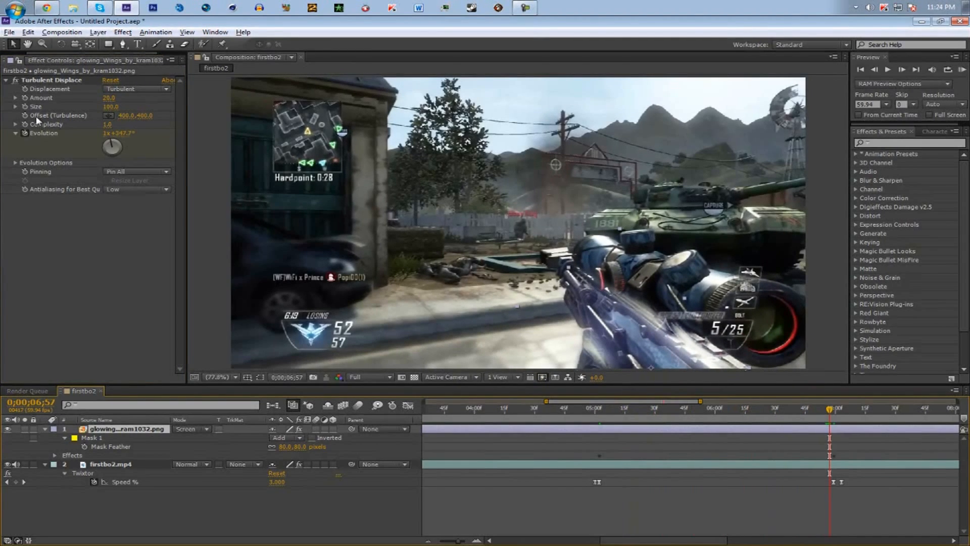
pyautogui.moveTo(632, 419); pyautogui.dragTo(748, 411)
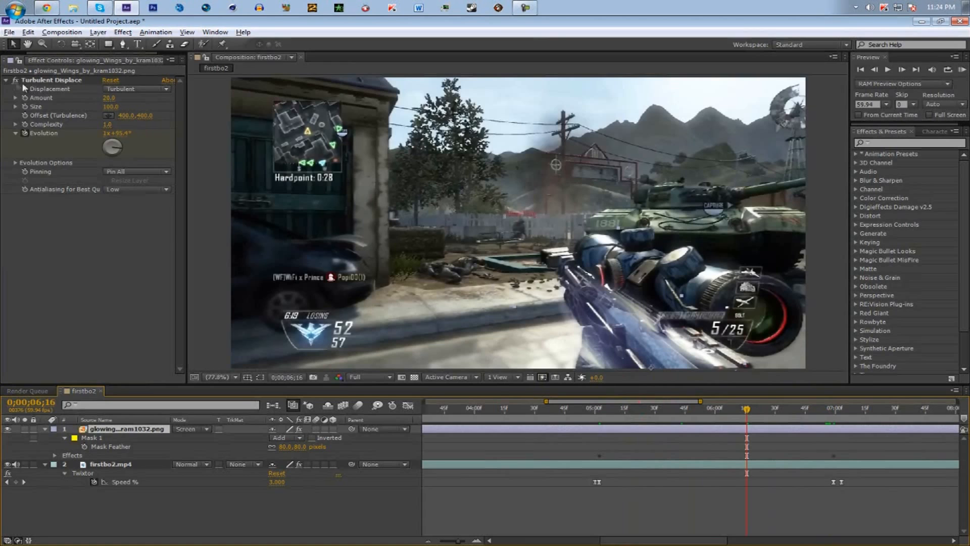
pyautogui.click(6, 81)
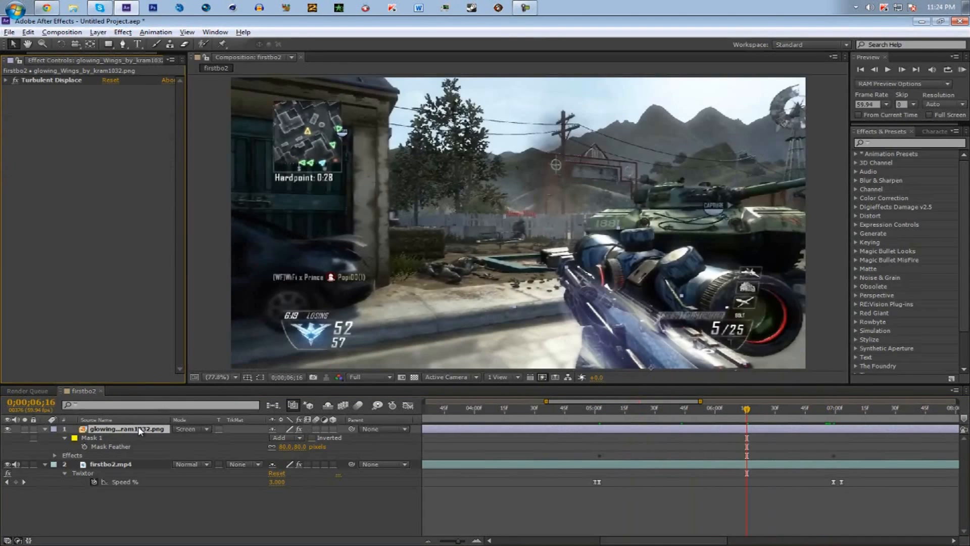
pyautogui.click(44, 429)
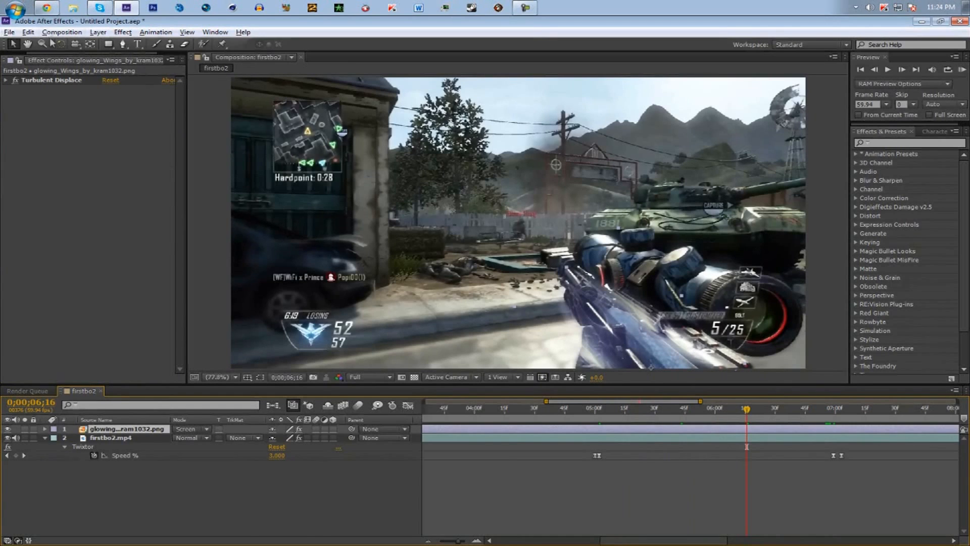
# - Apply the Magic Bullet Looks effect to the wings layer
pyautogui.click(122, 32)
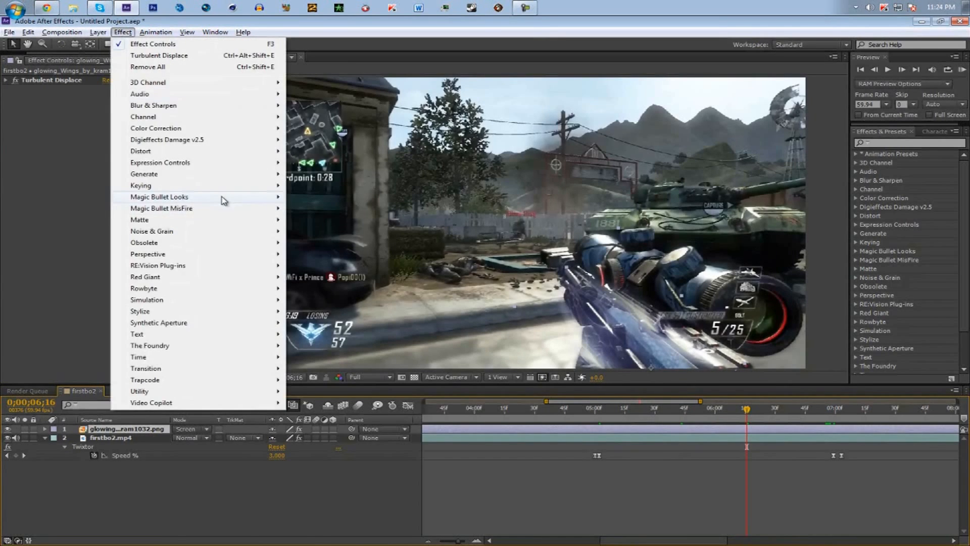
pyautogui.moveTo(225, 197)
pyautogui.click(309, 197)
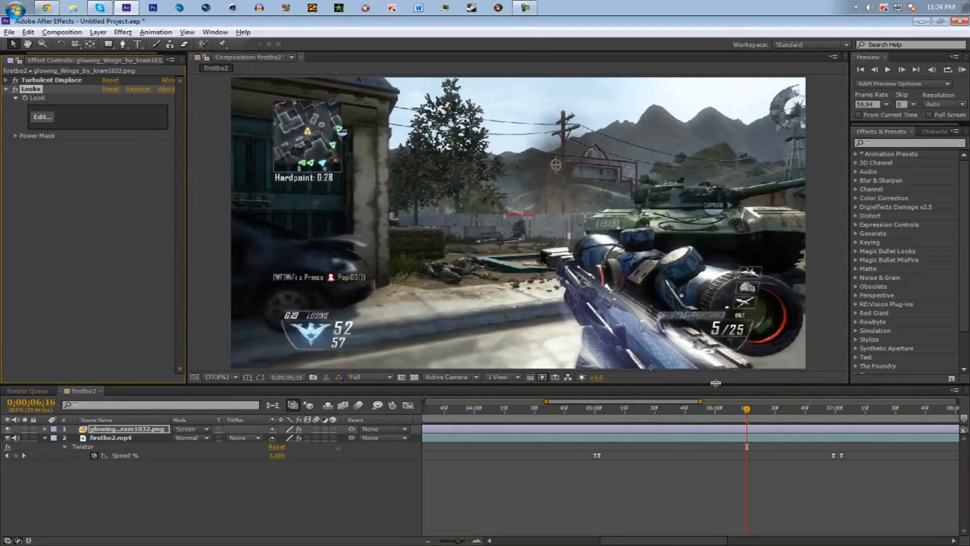
# - Scrub through the slow-motion section up to 0;00;06;03 to check the wings overlay, and collapse the gameplay layer's properties
pyautogui.moveTo(619, 416)
pyautogui.mouseDown()
pyautogui.moveTo(601, 417)
pyautogui.moveTo(630, 416)
pyautogui.mouseUp()
pyautogui.moveTo(709, 418)
pyautogui.mouseDown()
pyautogui.moveTo(834, 411)
pyautogui.moveTo(606, 419)
pyautogui.moveTo(700, 418)
pyautogui.moveTo(706, 430)
pyautogui.mouseUp()
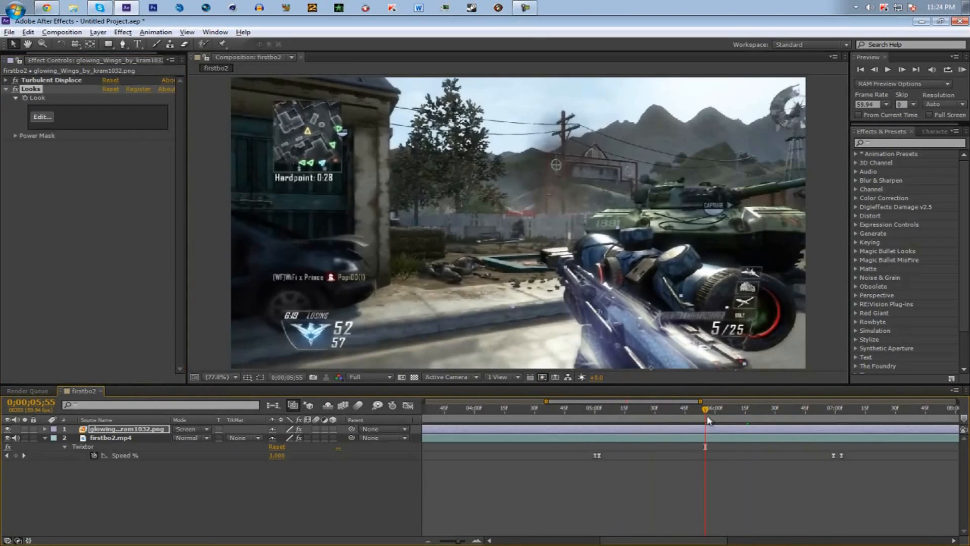
pyautogui.moveTo(708, 409); pyautogui.dragTo(724, 412)
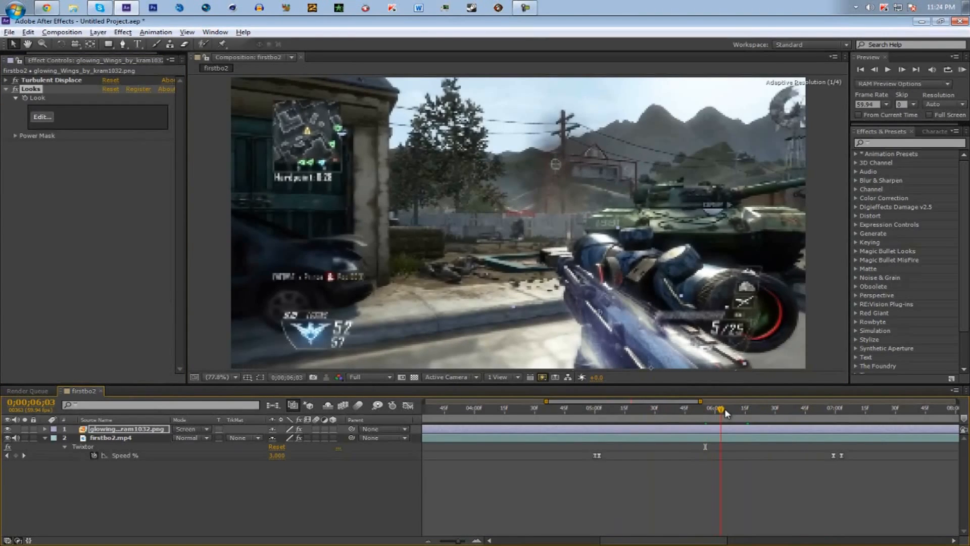
pyautogui.moveTo(721, 410)
pyautogui.mouseDown()
pyautogui.moveTo(807, 415)
pyautogui.moveTo(680, 415)
pyautogui.moveTo(789, 425)
pyautogui.moveTo(719, 422)
pyautogui.mouseUp()
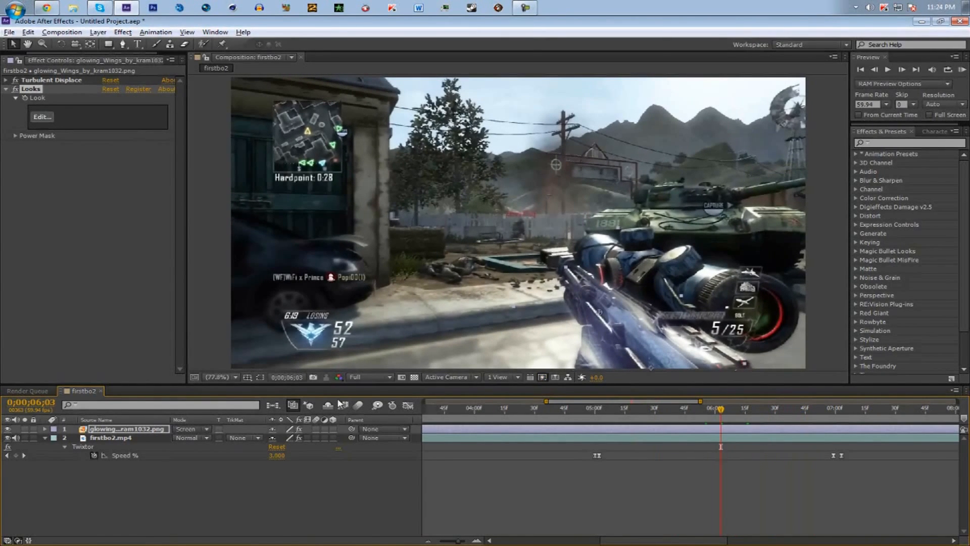
pyautogui.click(44, 437)
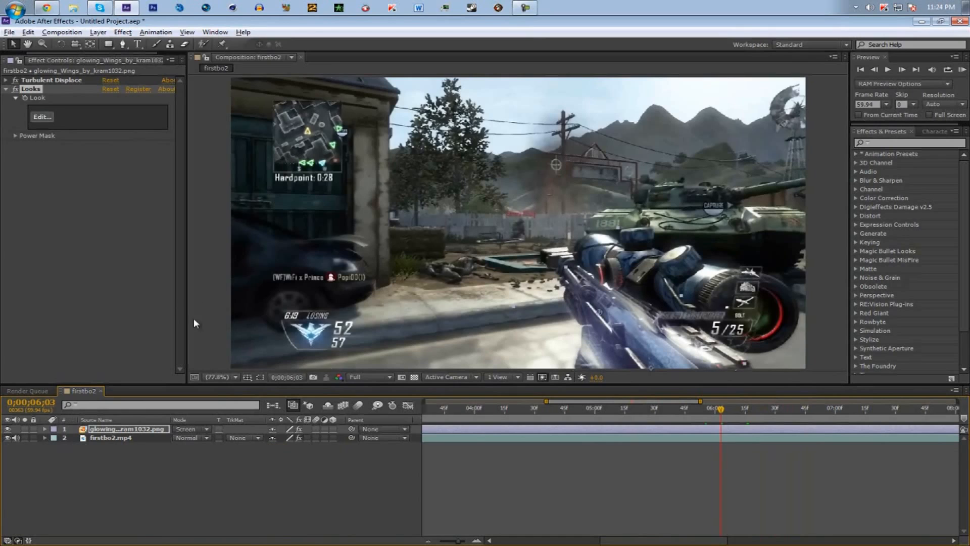
# - Switch to Chrome, go back to the "angel wings glowing" image results, and look over the available wing pictures
pyautogui.click(46, 8)
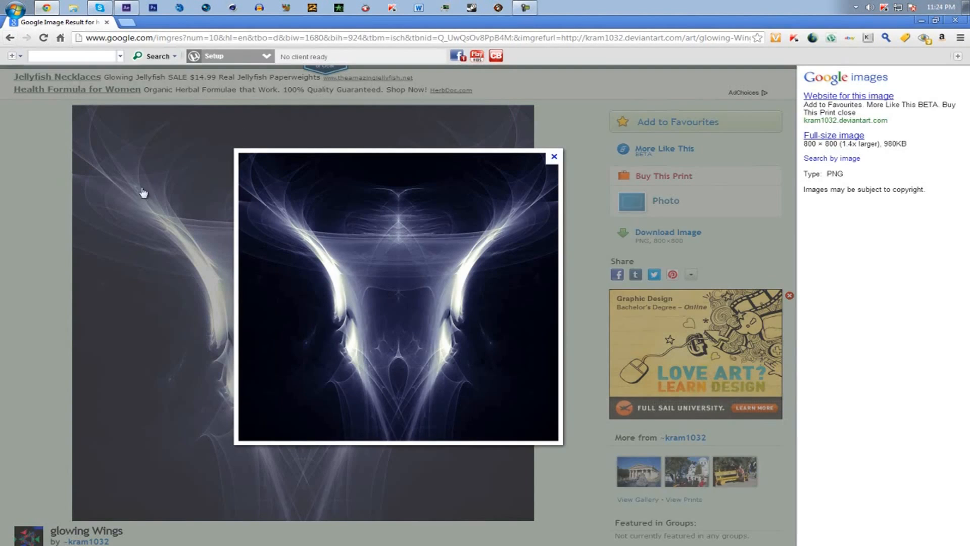
pyautogui.click(10, 37)
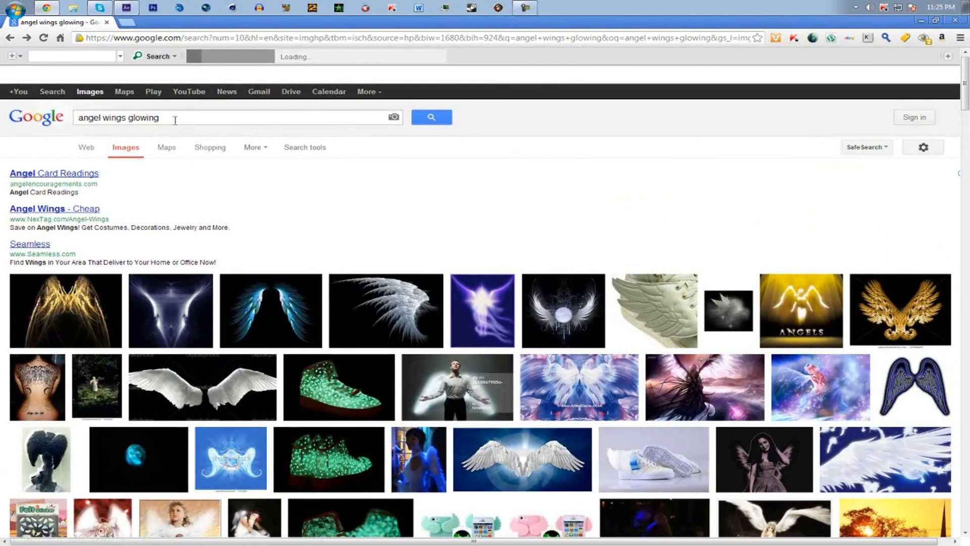
pyautogui.moveTo(167, 118); pyautogui.dragTo(69, 117)
pyautogui.click(176, 118)
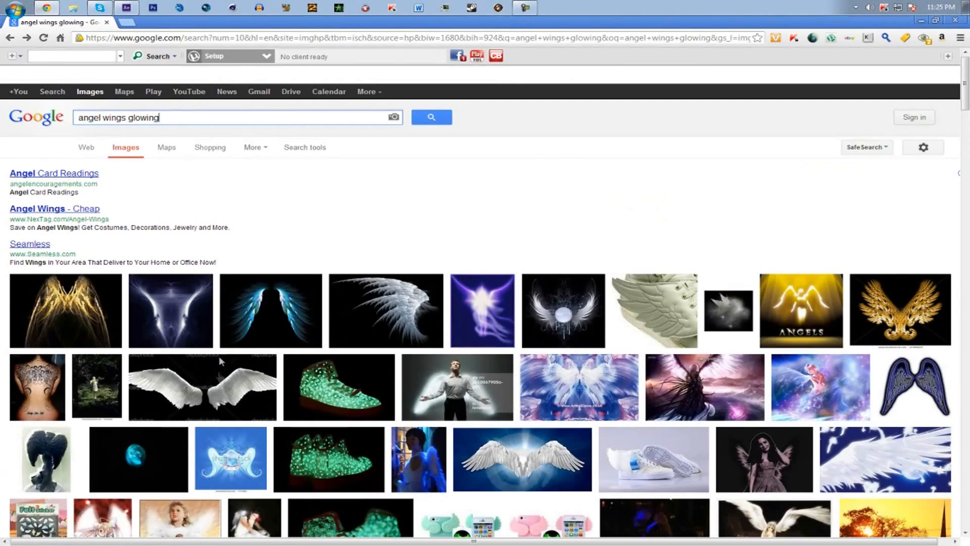
pyautogui.moveTo(166, 305)
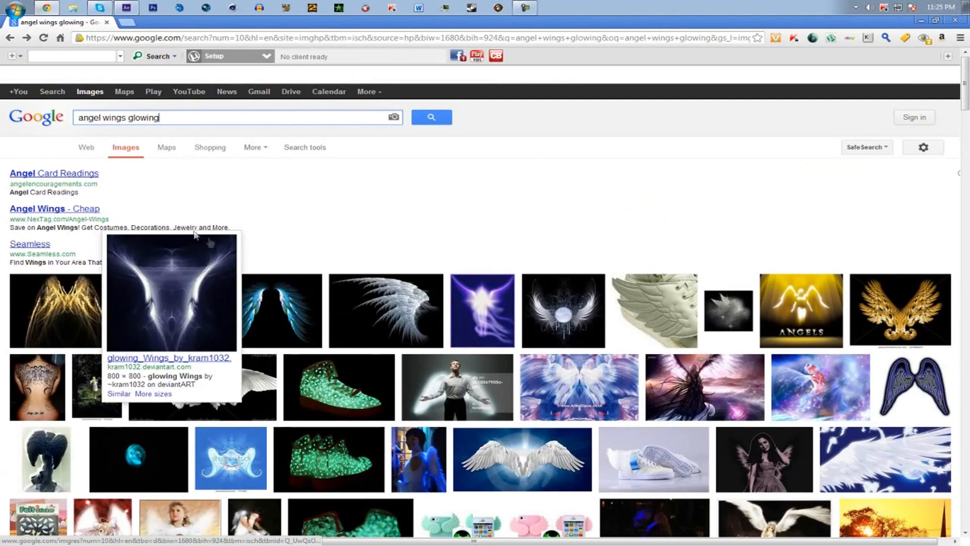
pyautogui.moveTo(481, 303)
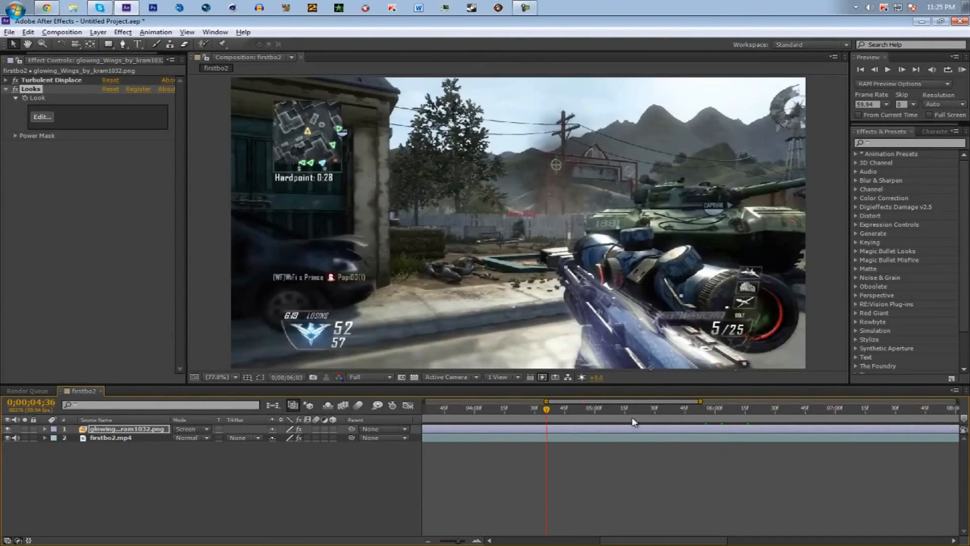
# - Return to After Effects, go to 0;00;05;04, and reveal the wings layer's Opacity and the gameplay layer's Twixtor Speed % keyframes
pyautogui.moveTo(626, 418); pyautogui.dragTo(603, 426)
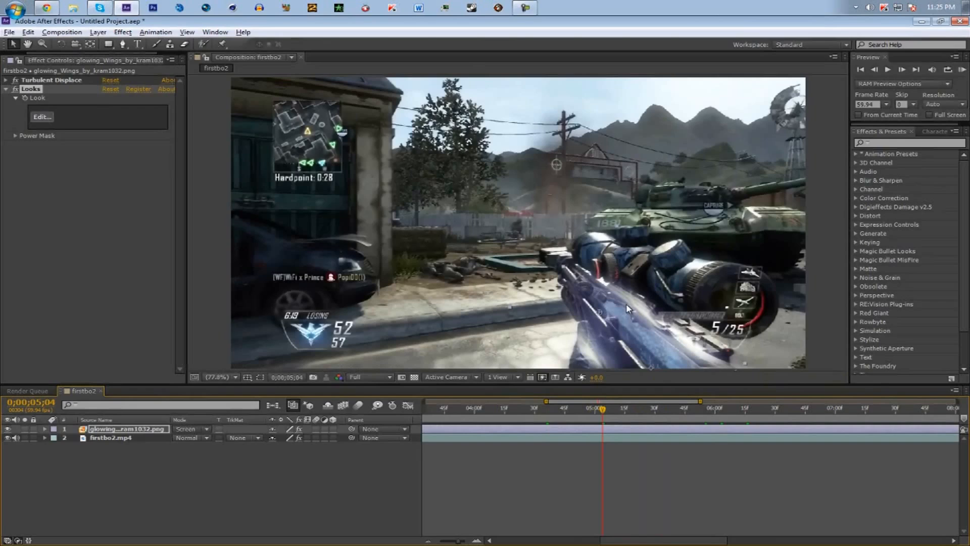
pyautogui.click(602, 429)
pyautogui.press('t')
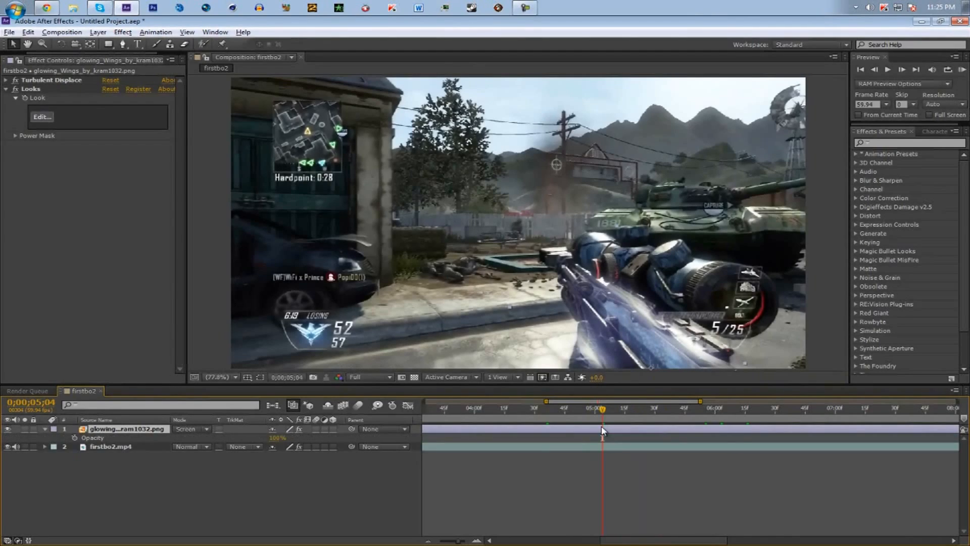
pyautogui.click(568, 448)
pyautogui.press('t')
pyautogui.press('t')
pyautogui.press('u')
# - Fade the wings in by keyframing their Opacity at 100% at 0;00;05;08 and 0% at 0;00;05;00
pyautogui.moveTo(603, 422); pyautogui.dragTo(611, 413)
pyautogui.click(601, 428)
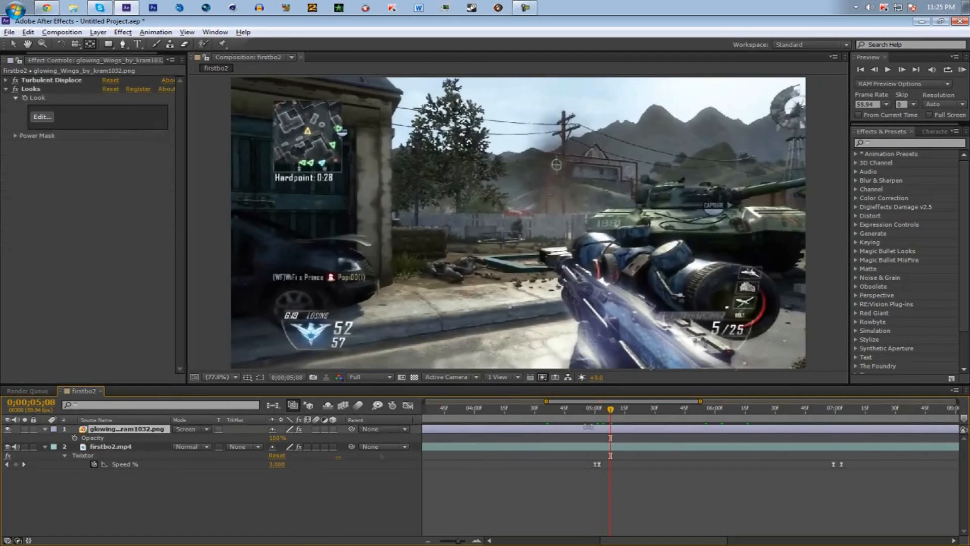
pyautogui.click(75, 438)
pyautogui.moveTo(597, 411); pyautogui.dragTo(595, 413)
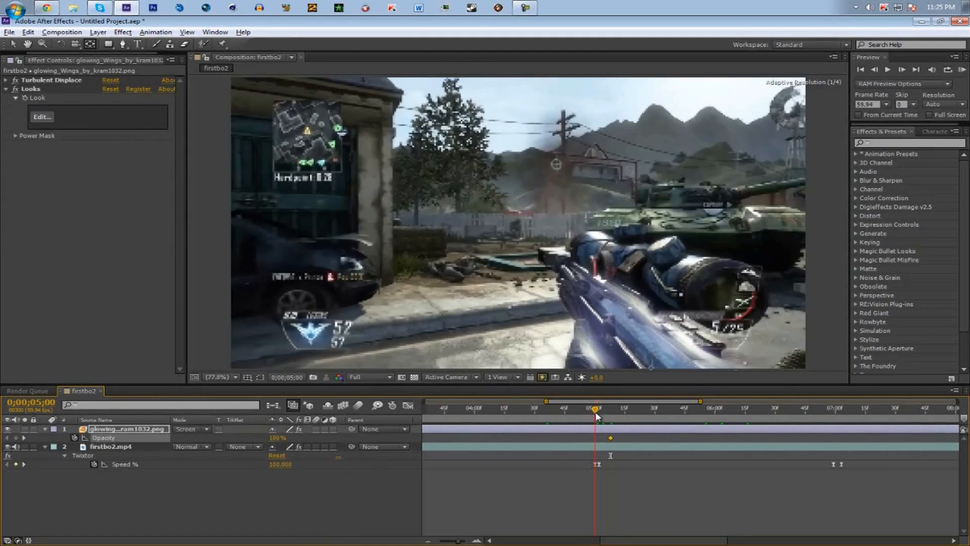
pyautogui.moveTo(276, 438); pyautogui.dragTo(162, 435)
pyautogui.press('space')
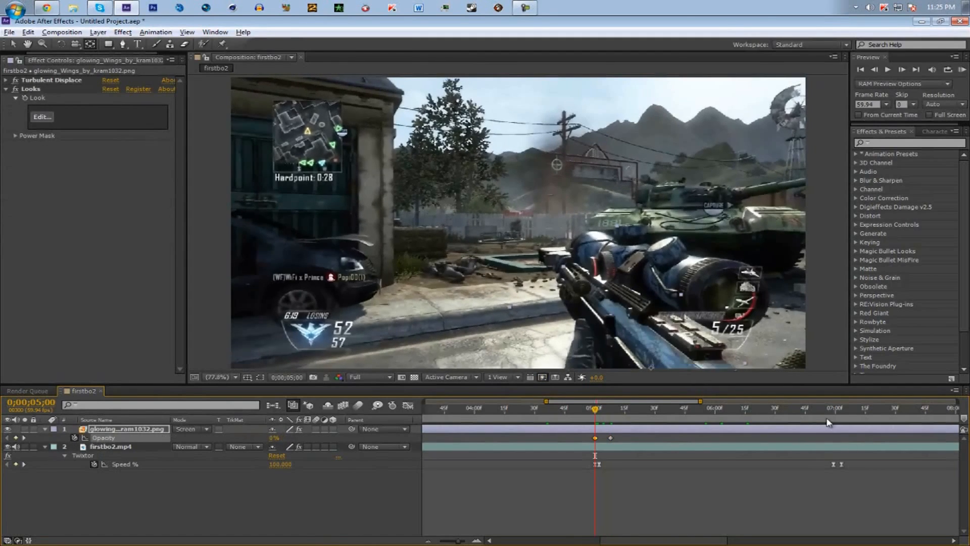
# - Fade the wings out at the end of the slow motion, with a 100% Opacity keyframe and a lowered one at 0;00;07;02
pyautogui.click(15, 438)
pyautogui.moveTo(843, 415); pyautogui.dragTo(838, 419)
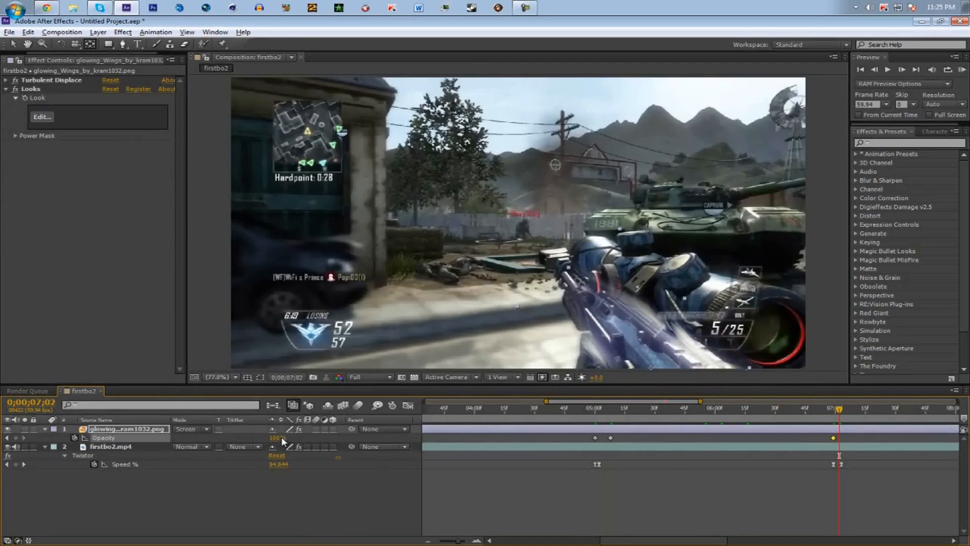
pyautogui.moveTo(281, 439); pyautogui.dragTo(220, 440)
# - Scrub from the start of the slow motion to 0;00;06;39 to check the wings' fade and distortion
pyautogui.click(604, 436)
pyautogui.moveTo(591, 410); pyautogui.dragTo(714, 416)
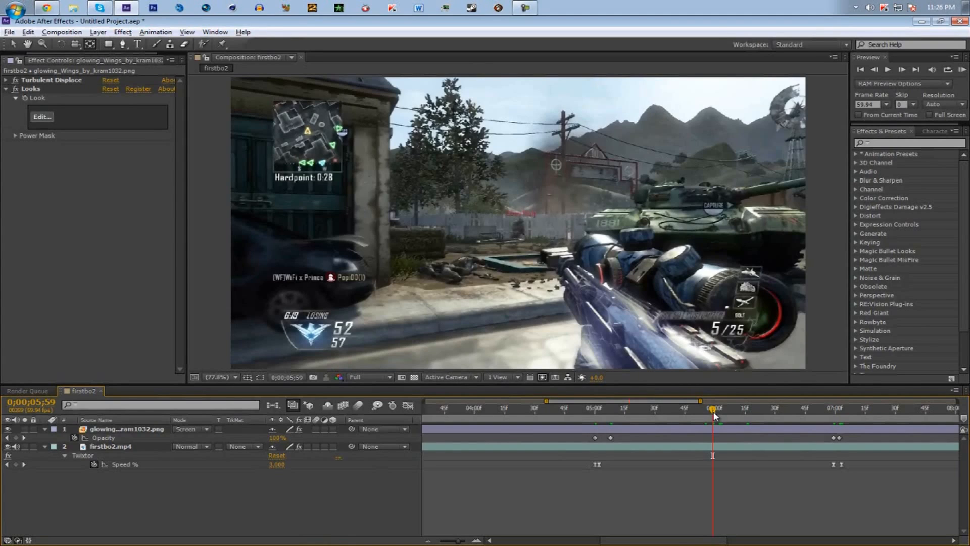
pyautogui.moveTo(714, 415); pyautogui.dragTo(793, 426)
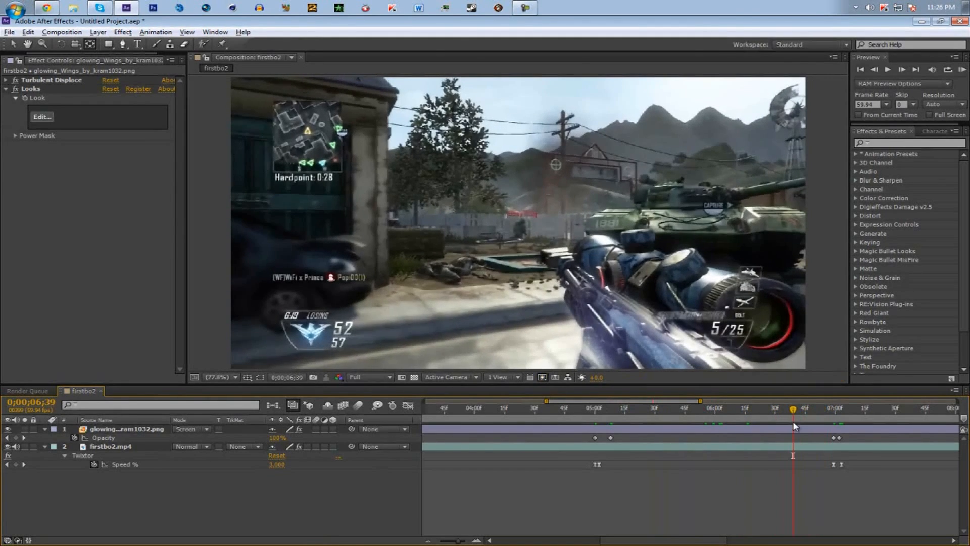